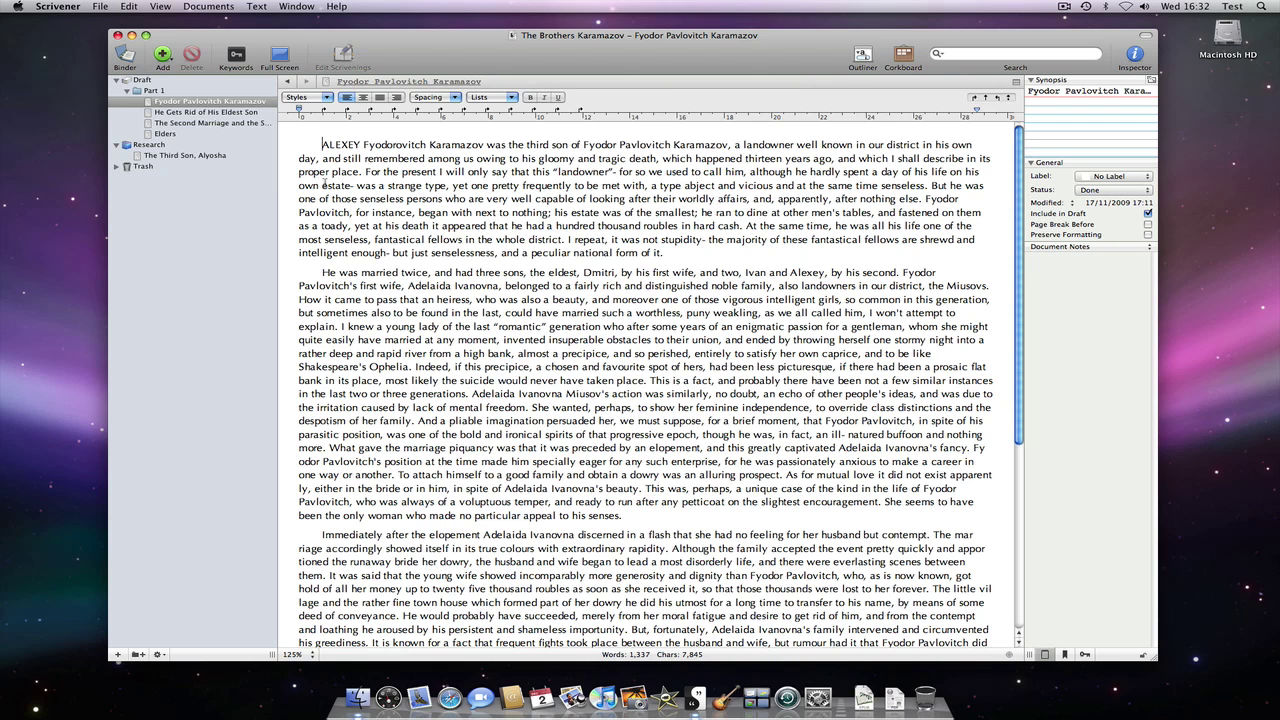
- Show the Project Targets window and move it higher over the document text
click(161, 7)
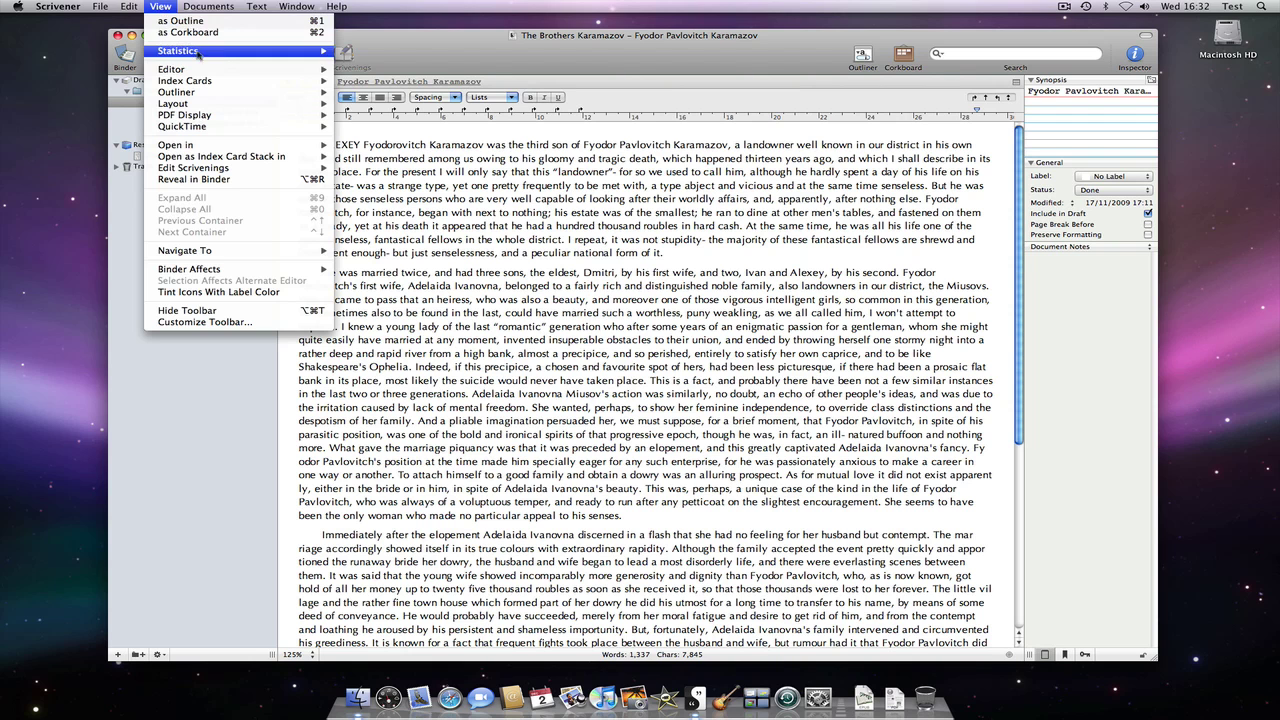
mouse_move(190, 51)
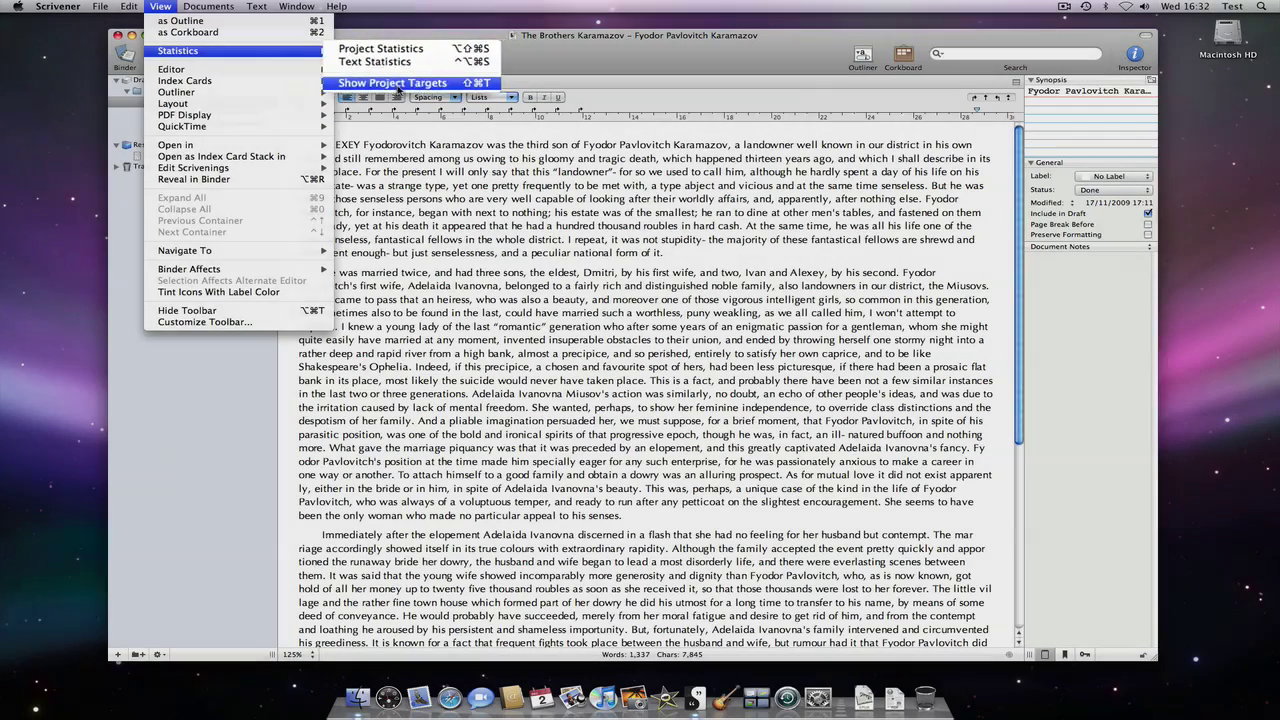
click(391, 91)
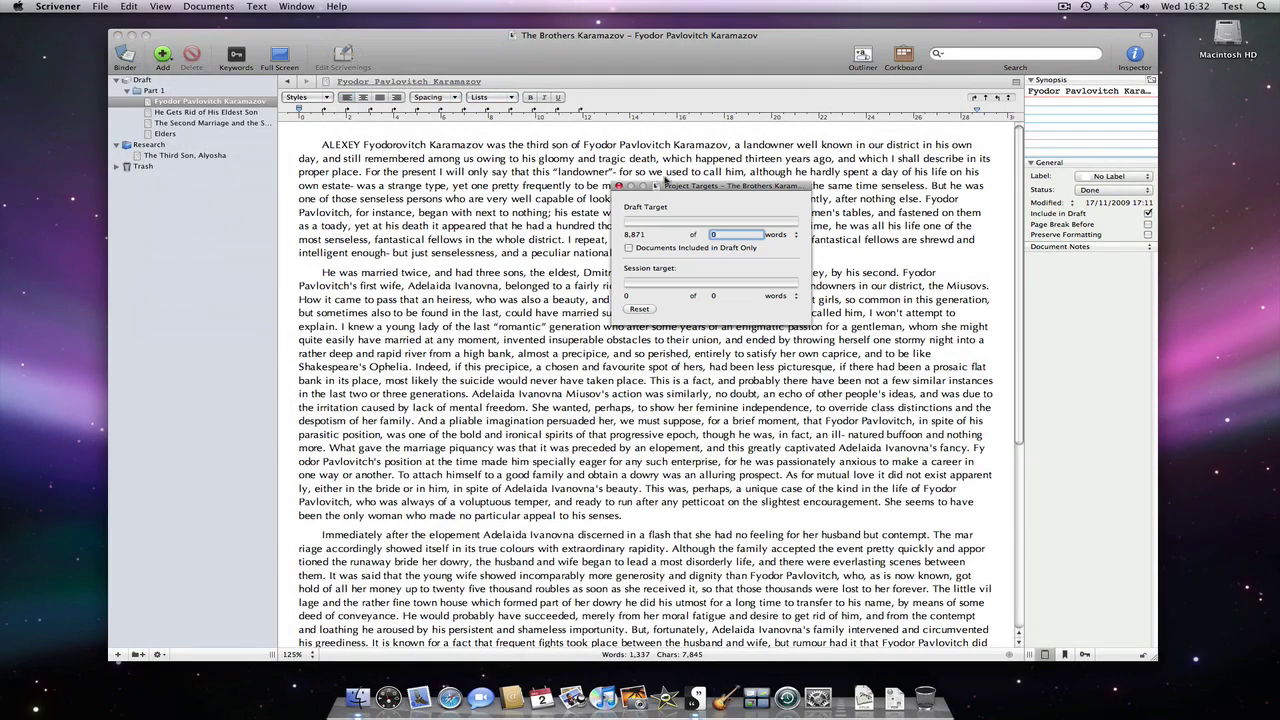
drag(713, 190, 686, 139)
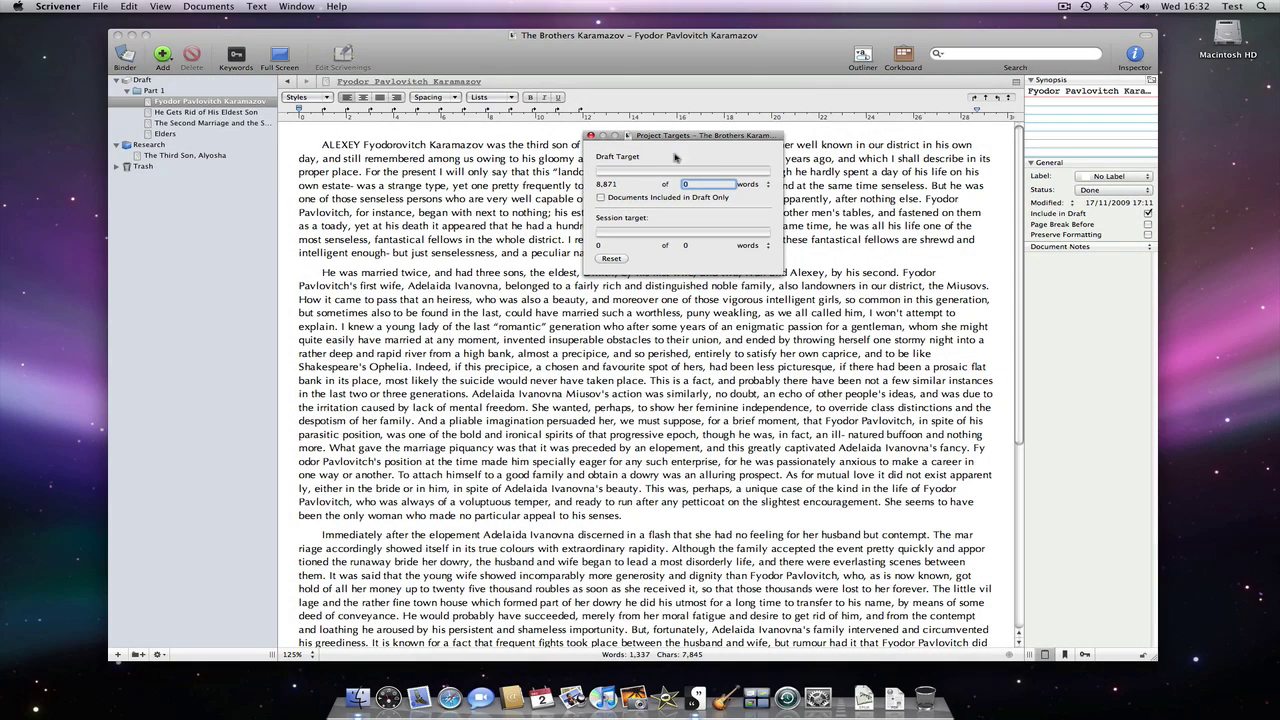
- Rename the Draft folder in the binder to Manuscript
click(145, 82)
click(145, 82)
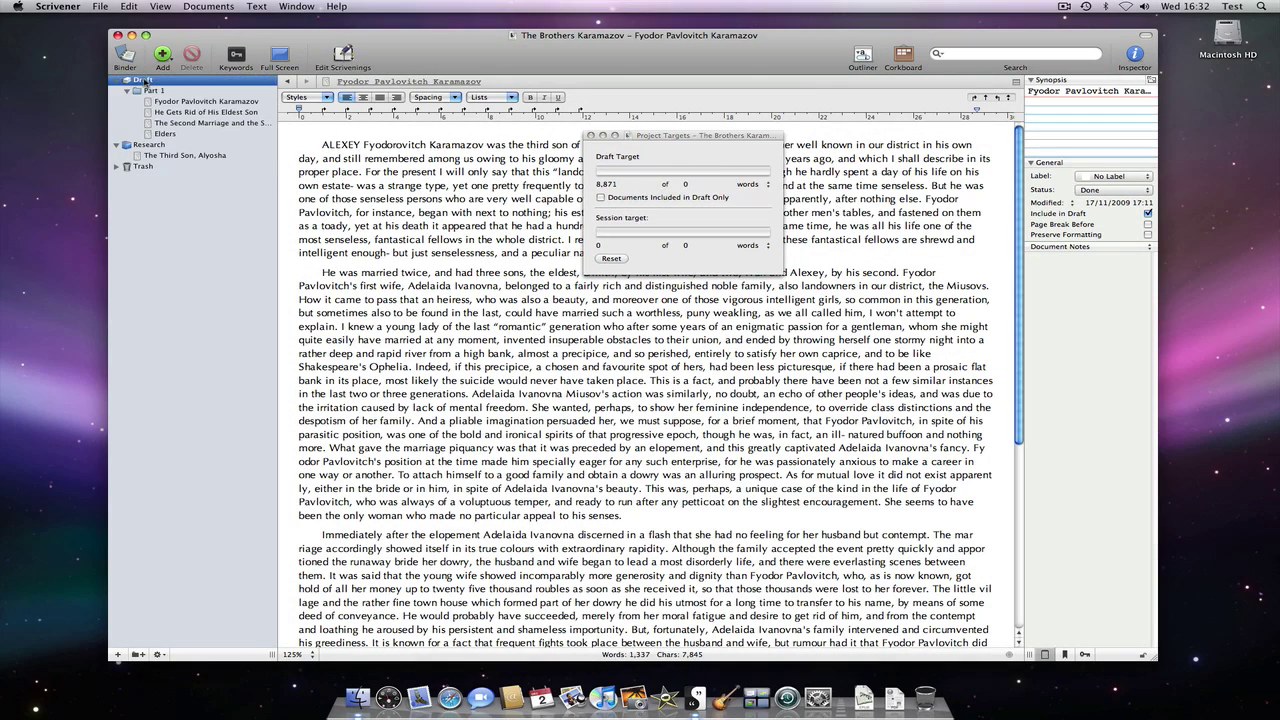
click(145, 81)
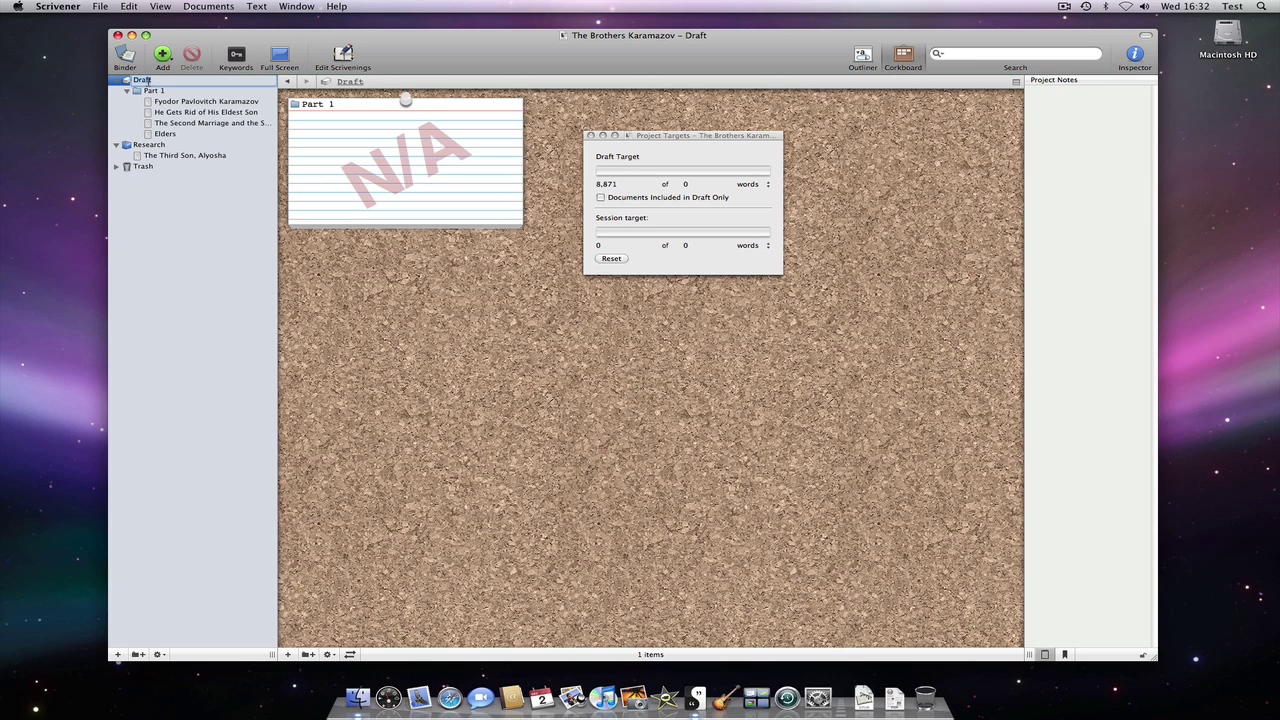
text(Manuscript)
key(Return)
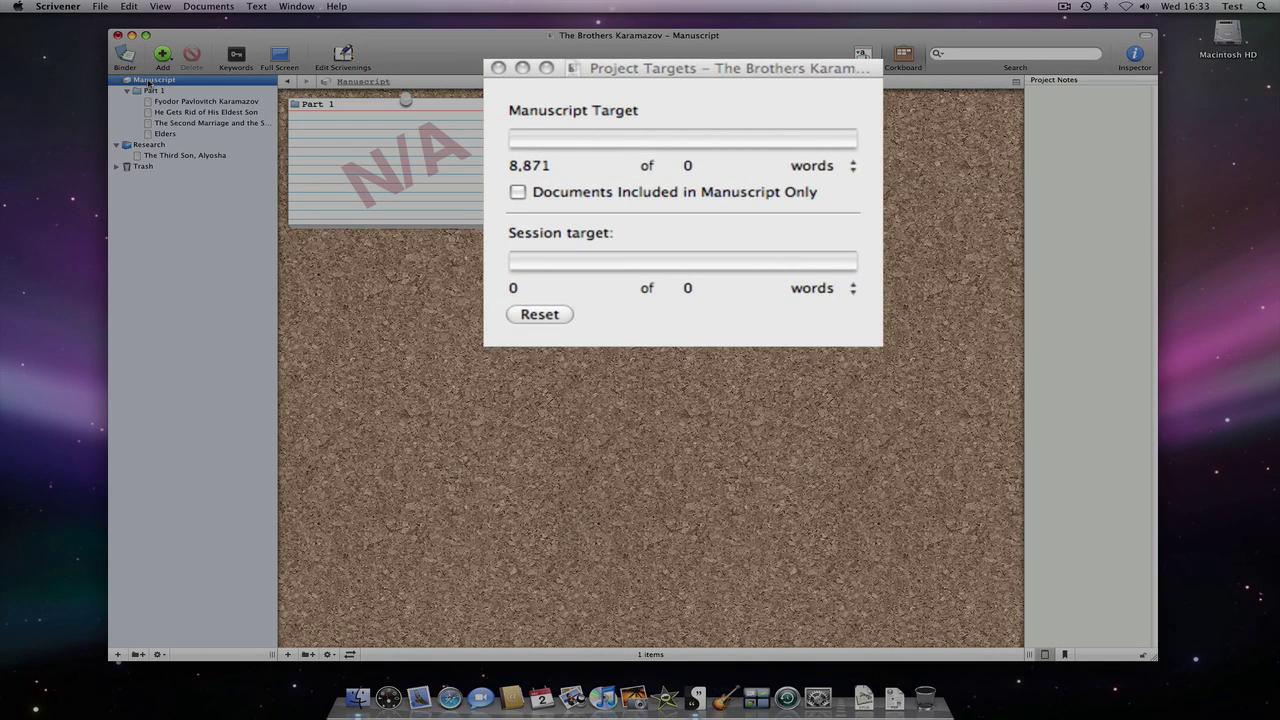
- Rename the Manuscript folder back to Draft
click(148, 81)
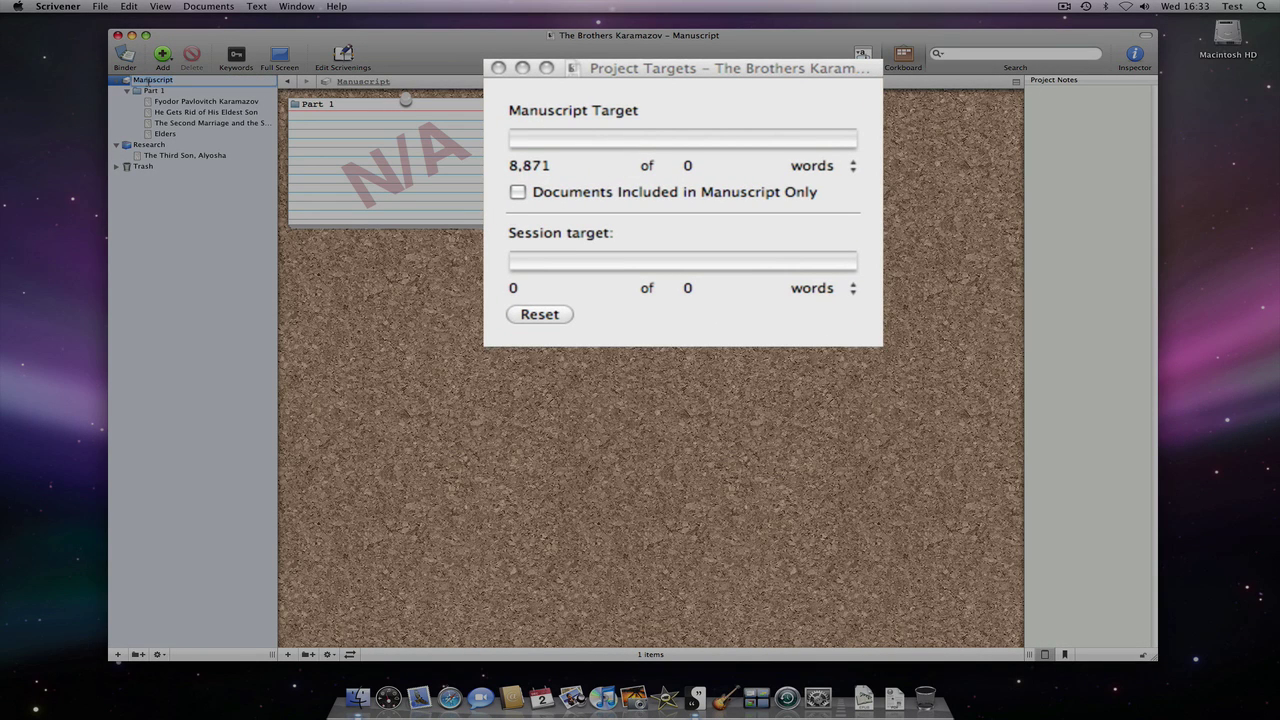
text(Draft)
key(Return)
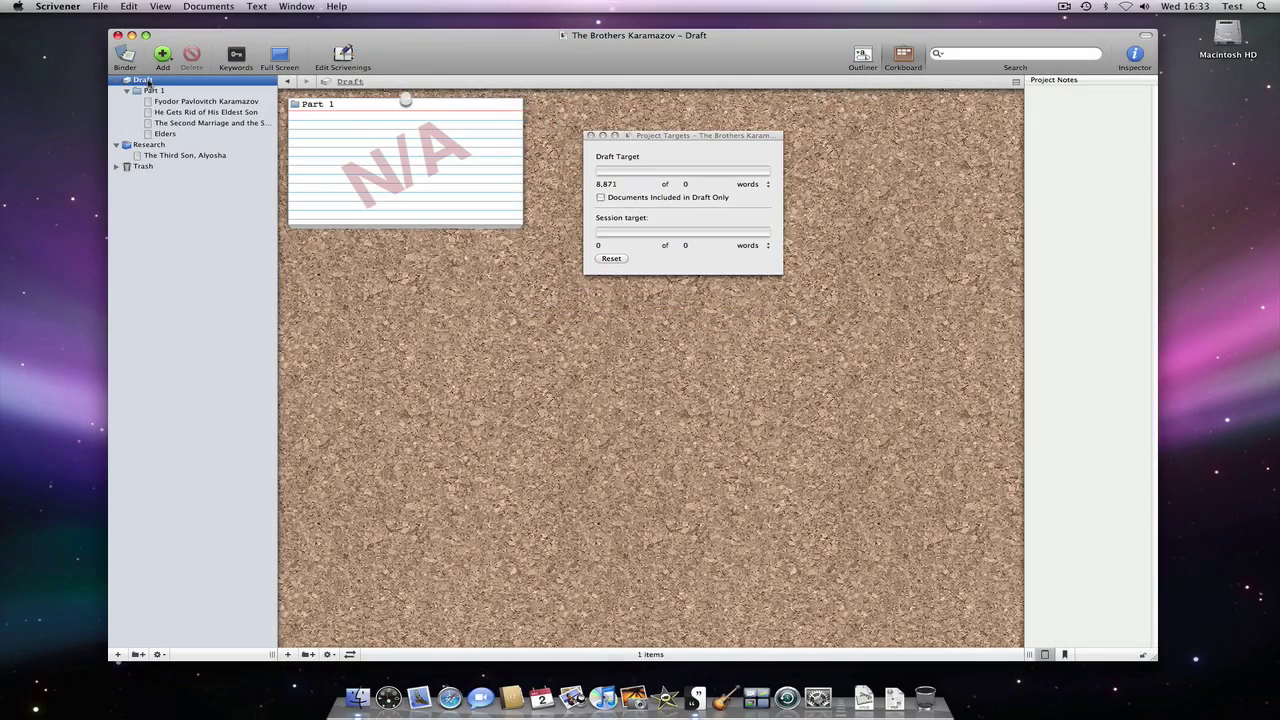
- Exclude the "Fyodor Pavlovitch Karamazov" document from the draft and make the draft target count only documents included in the draft
click(168, 102)
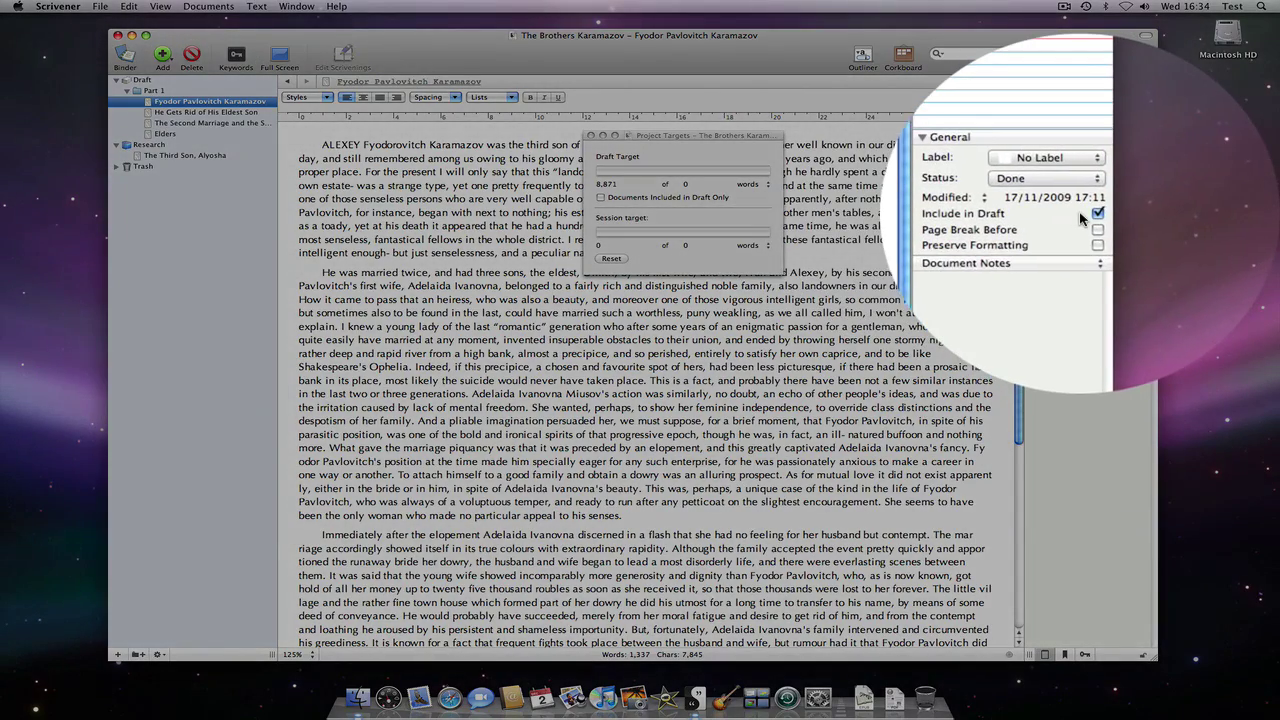
click(1096, 213)
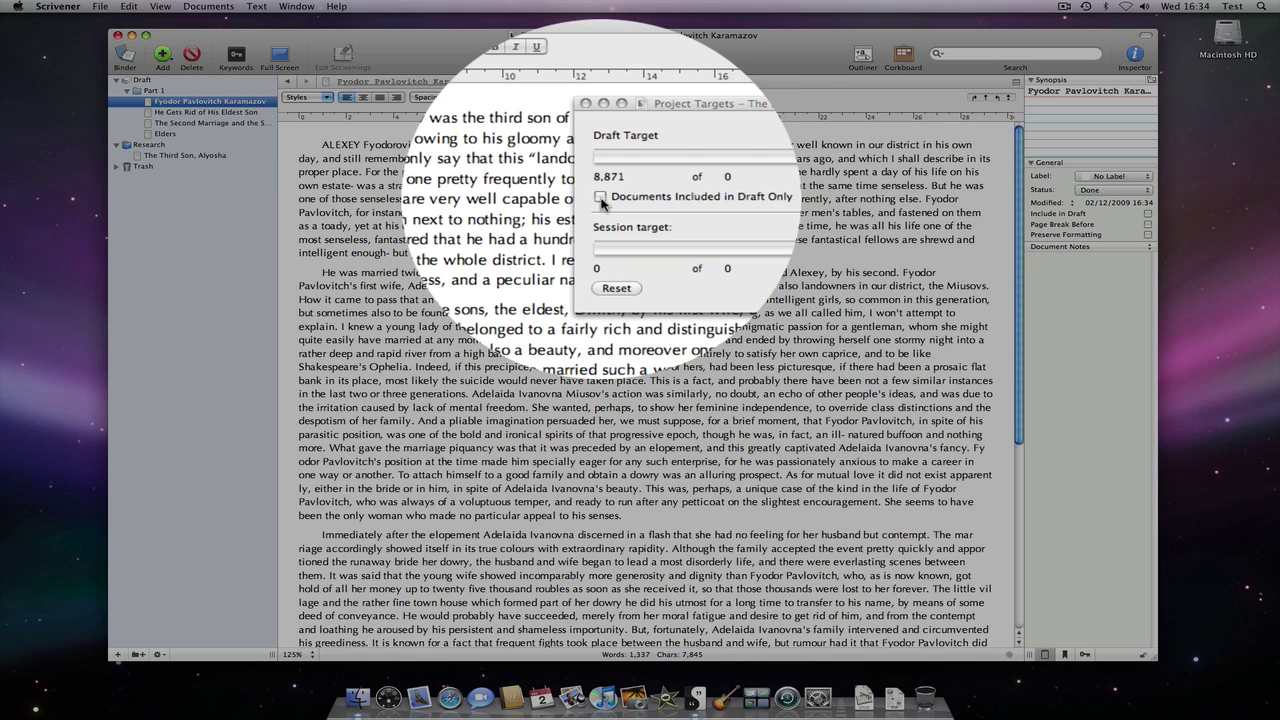
click(600, 197)
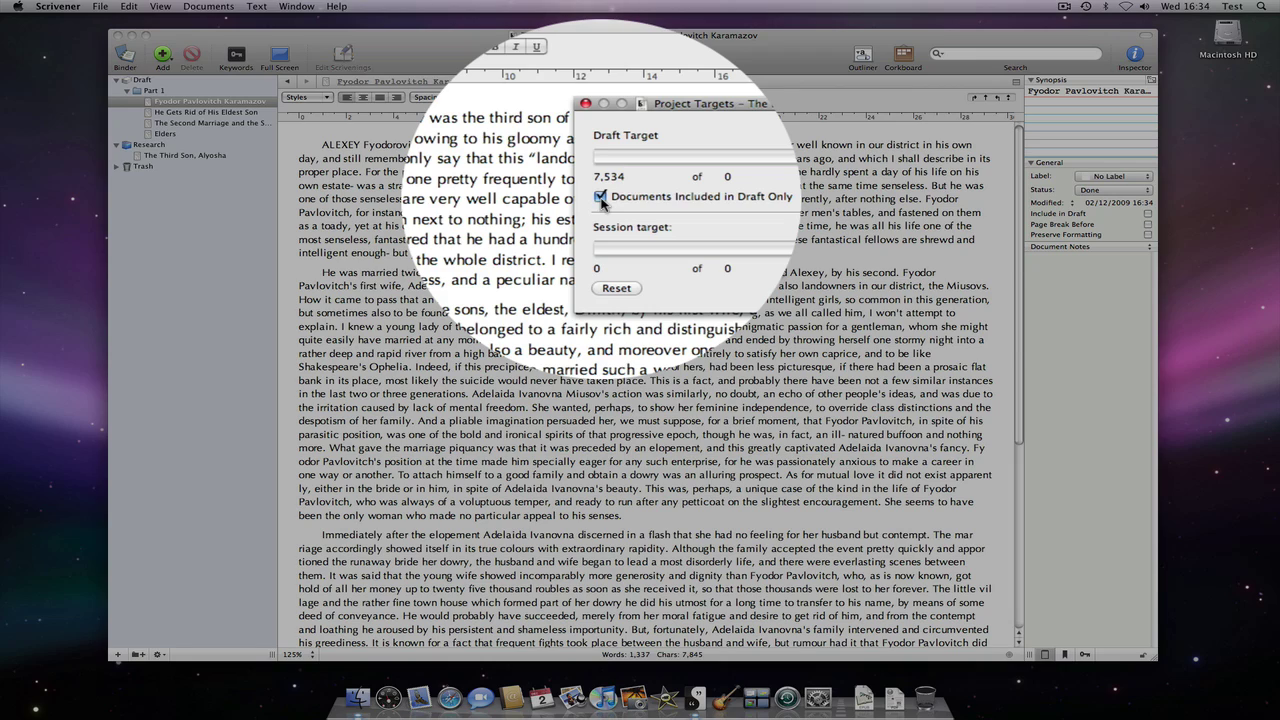
- Let the draft target count all documents again and include the "Fyodor Pavlovitch Karamazov" document in the draft
click(600, 197)
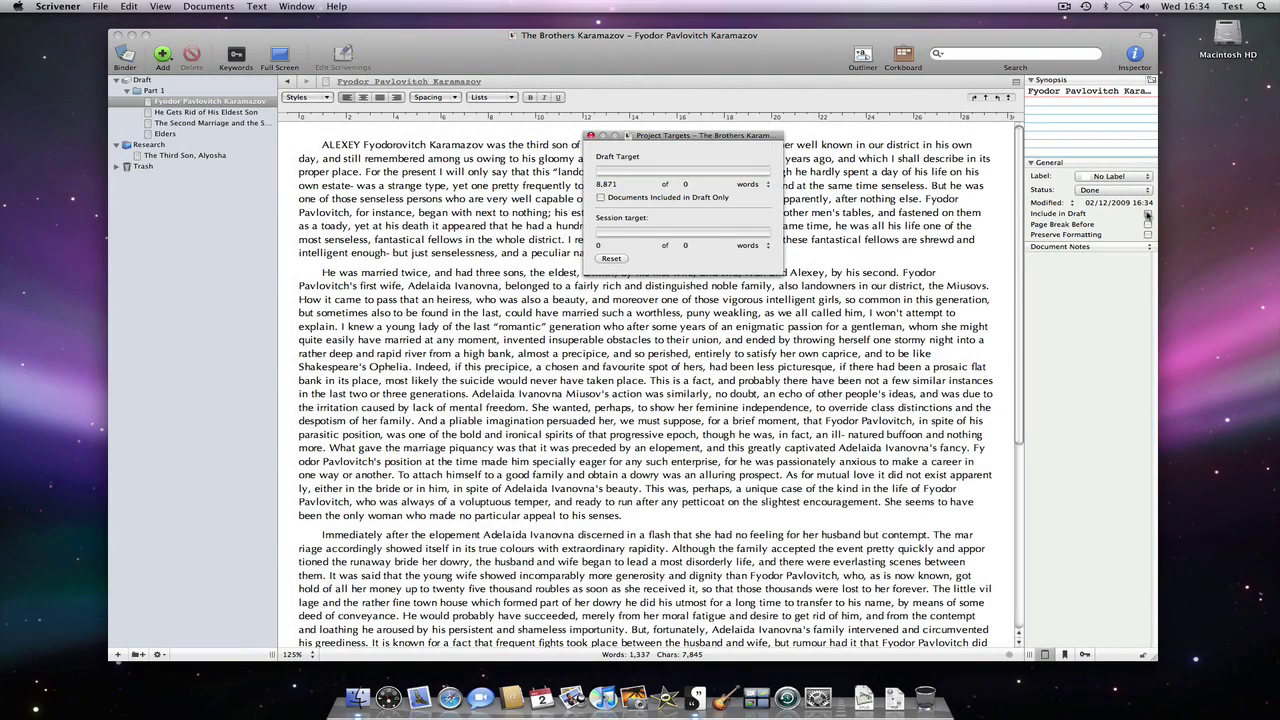
click(1148, 213)
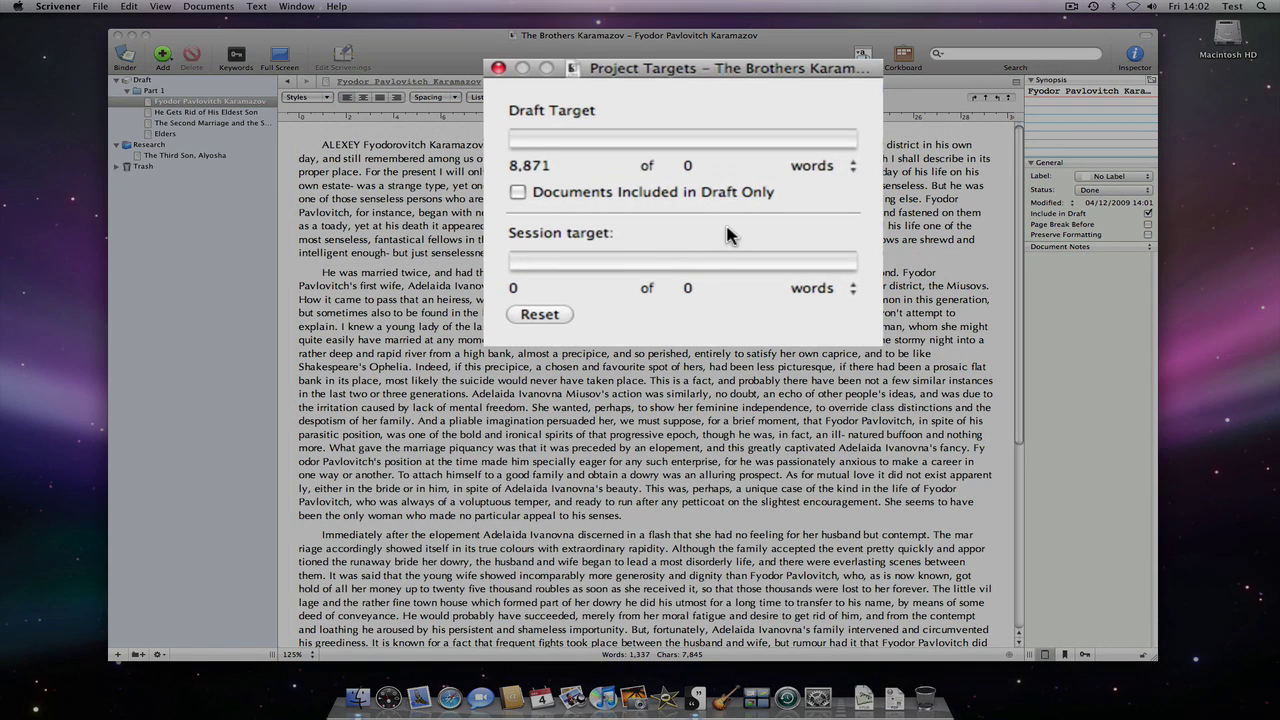
- Set the draft target to 100,000 words
click(689, 167)
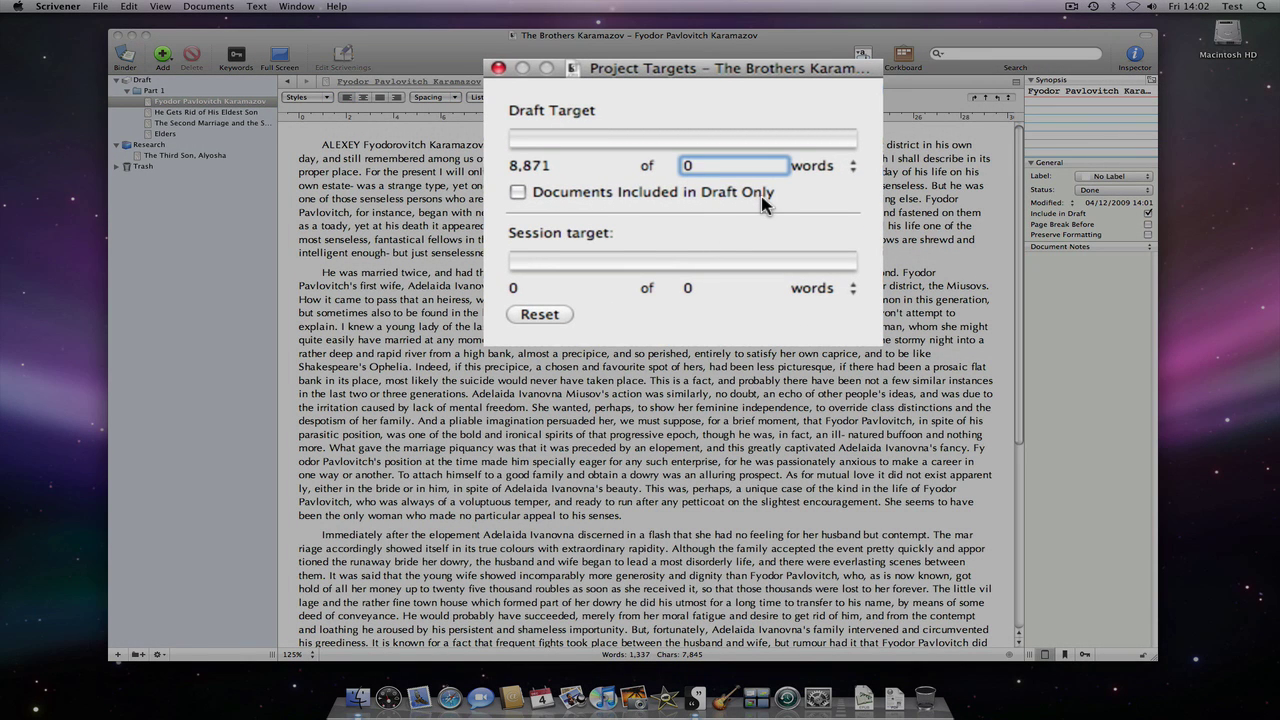
key(BackSpace)
text(50000)
key(BackSpace)
key(BackSpace)
key(BackSpace)
key(BackSpace)
key(BackSpace)
text(100000)
key(Return)
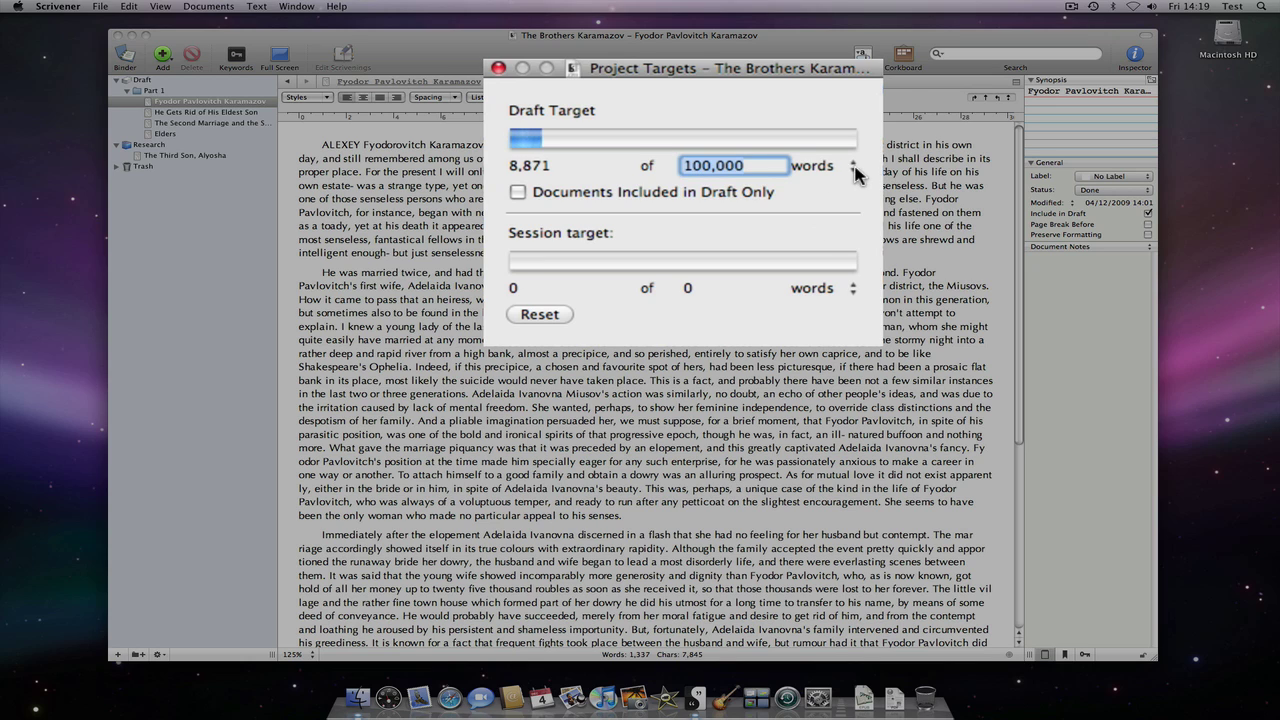
- Switch the draft target's unit from words to characters and back to words
click(775, 184)
click(780, 200)
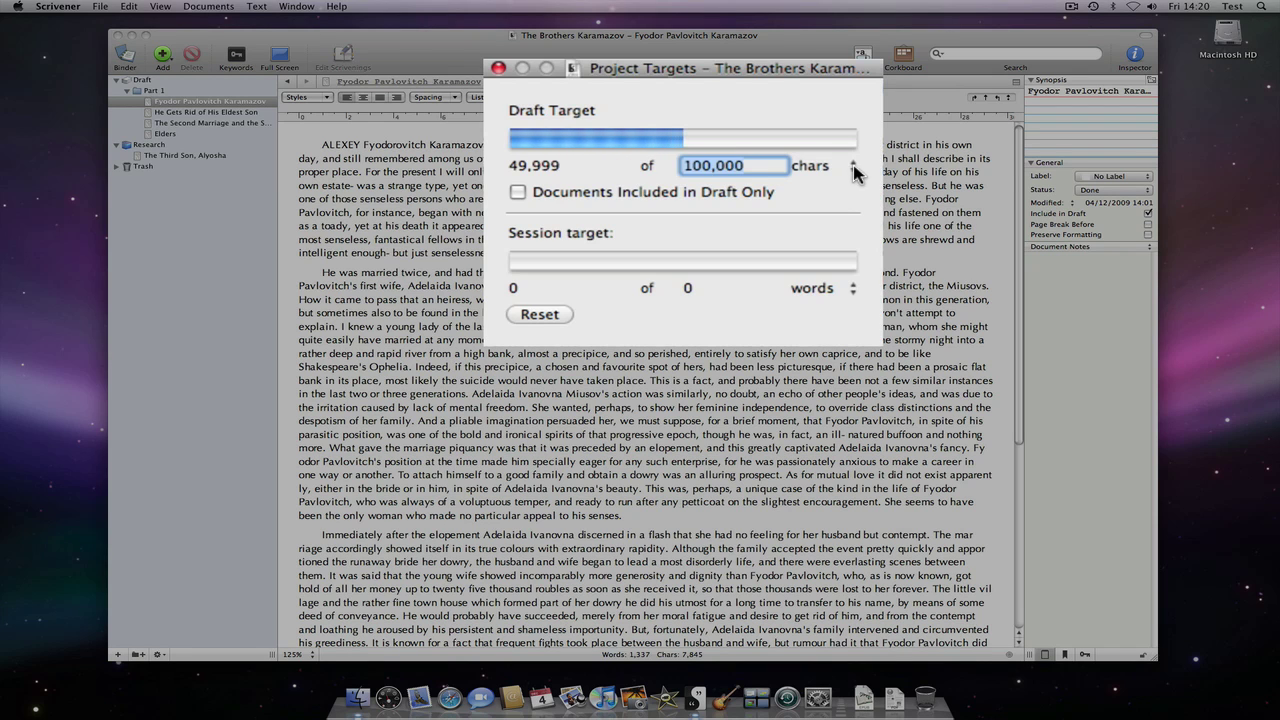
click(778, 184)
click(785, 169)
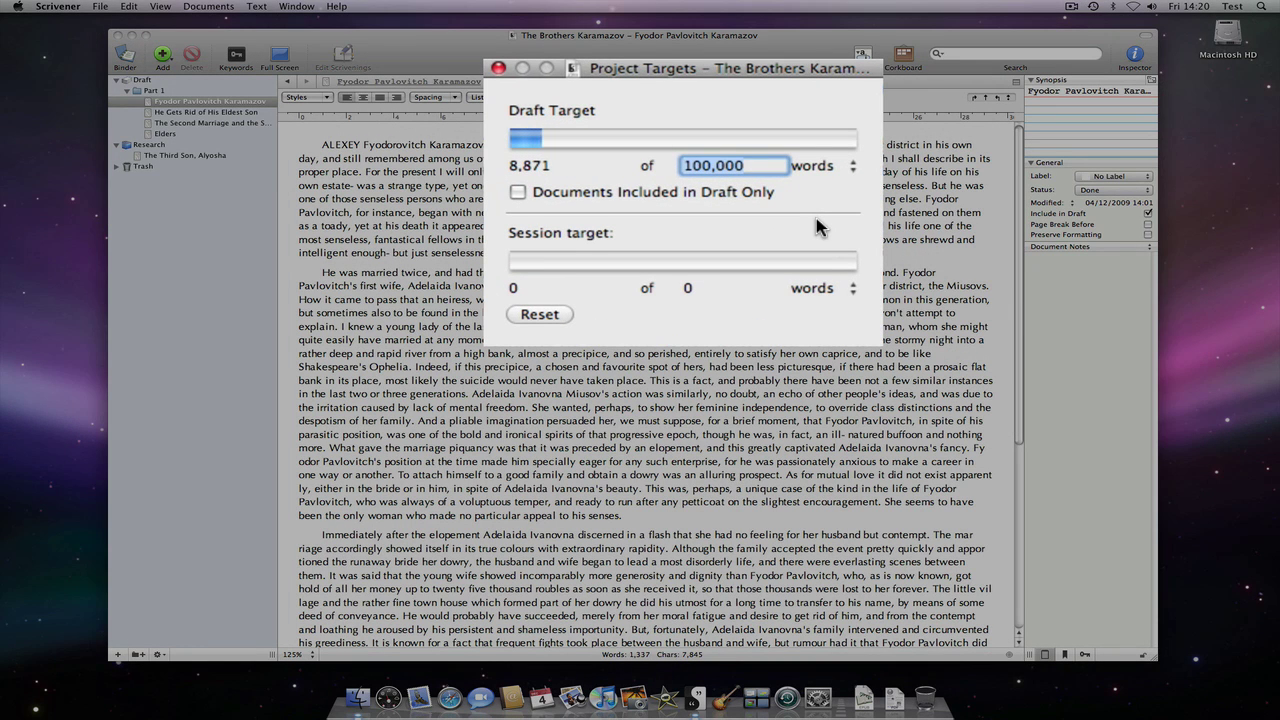
- Set the session target to 2,000 words
click(690, 290)
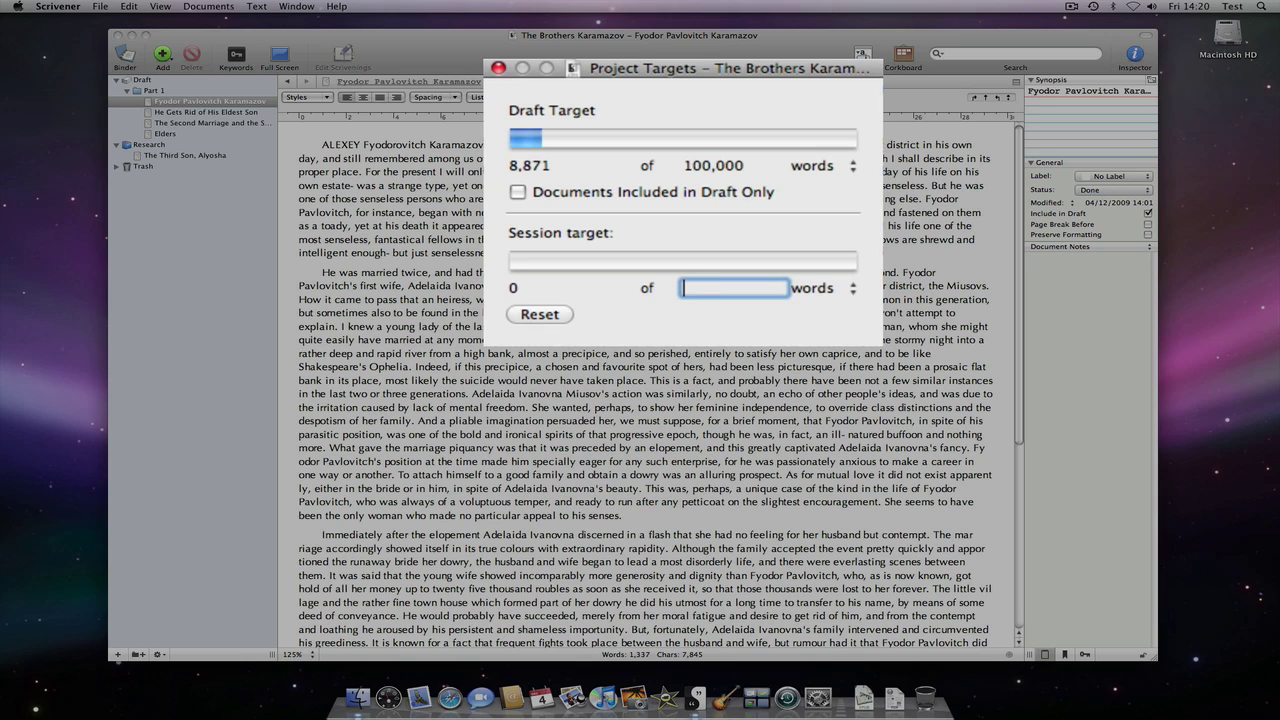
text(2000)
key(Return)
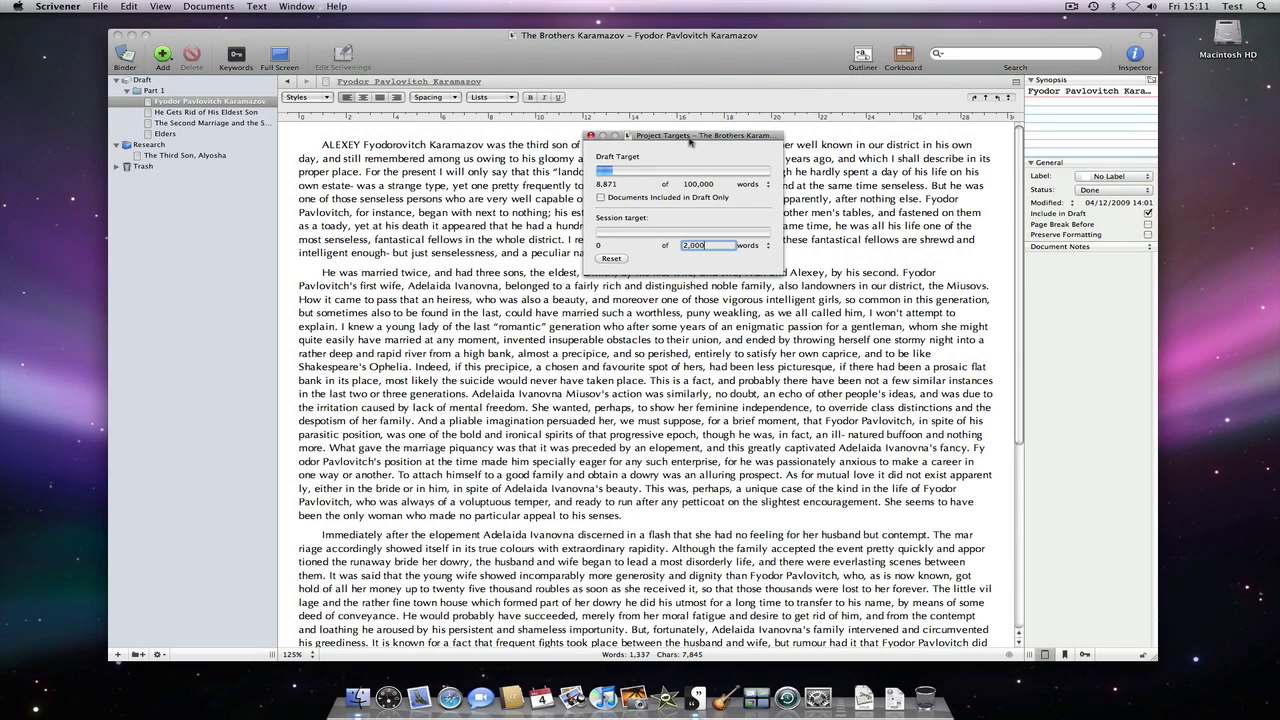
- Move the Project Targets window lower over the text and look through the first three documents of Part 1, ending on the first
drag(692, 137, 800, 415)
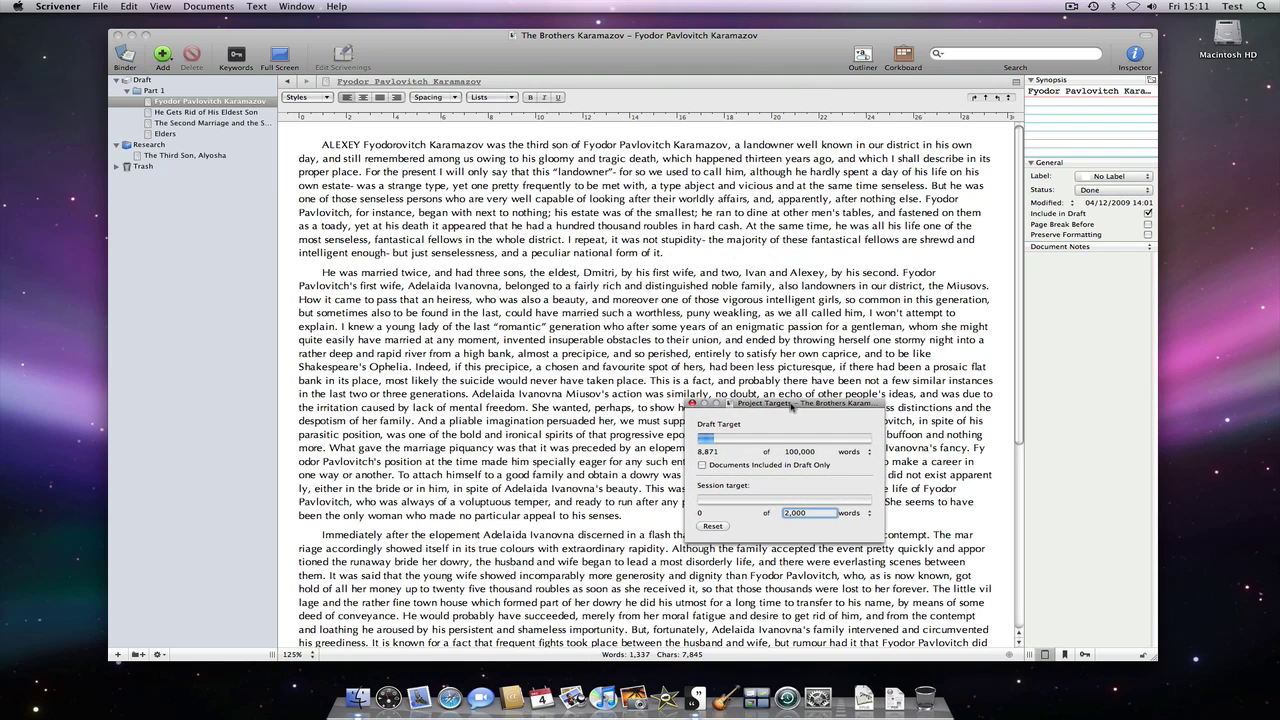
click(219, 104)
click(201, 113)
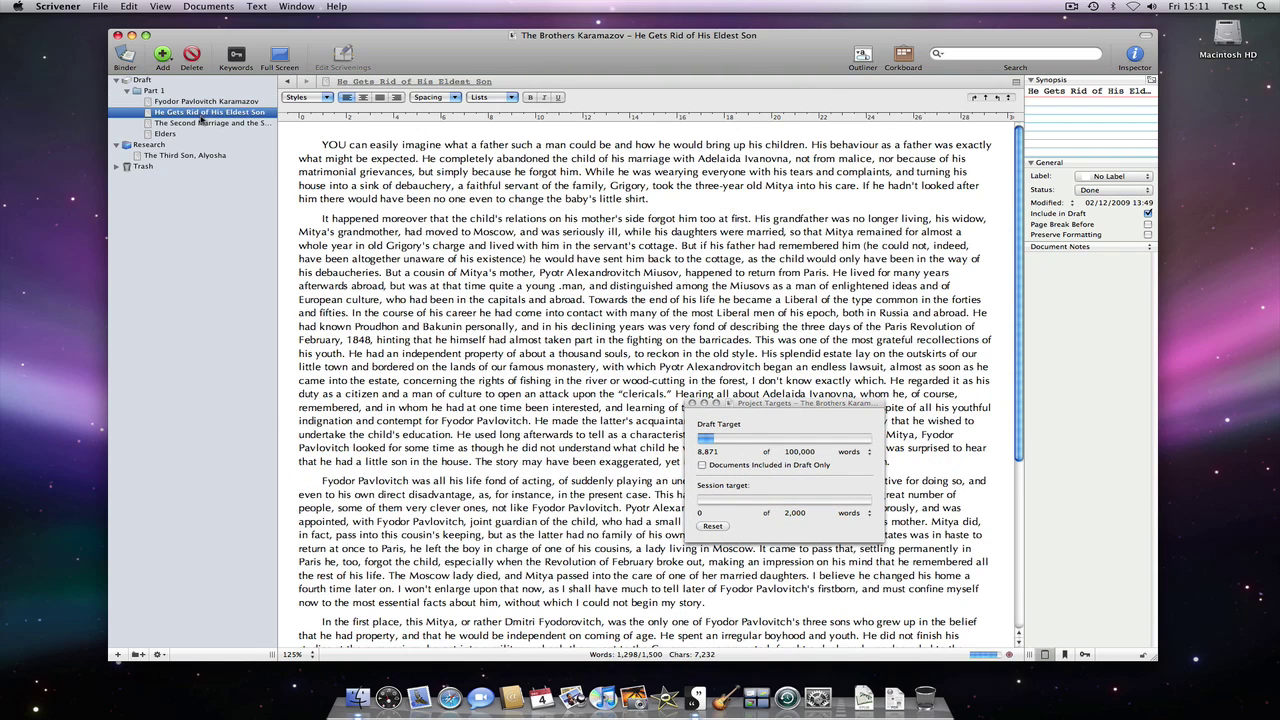
click(199, 124)
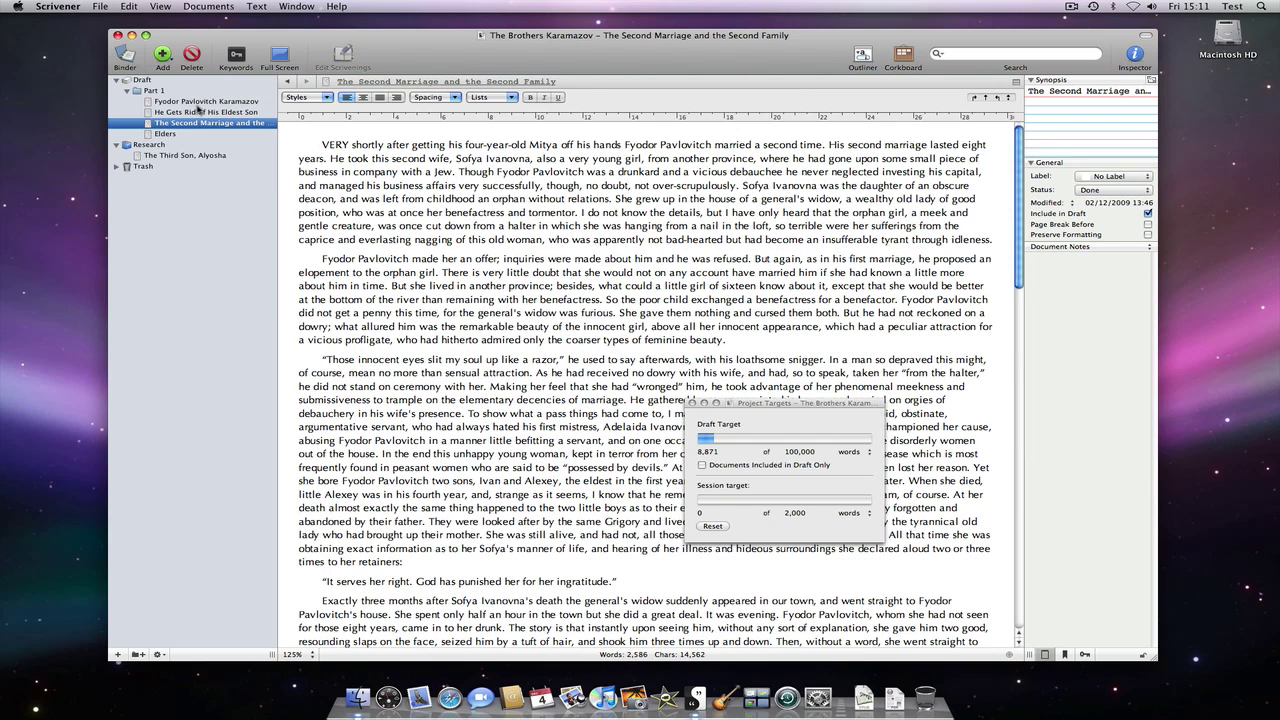
click(199, 104)
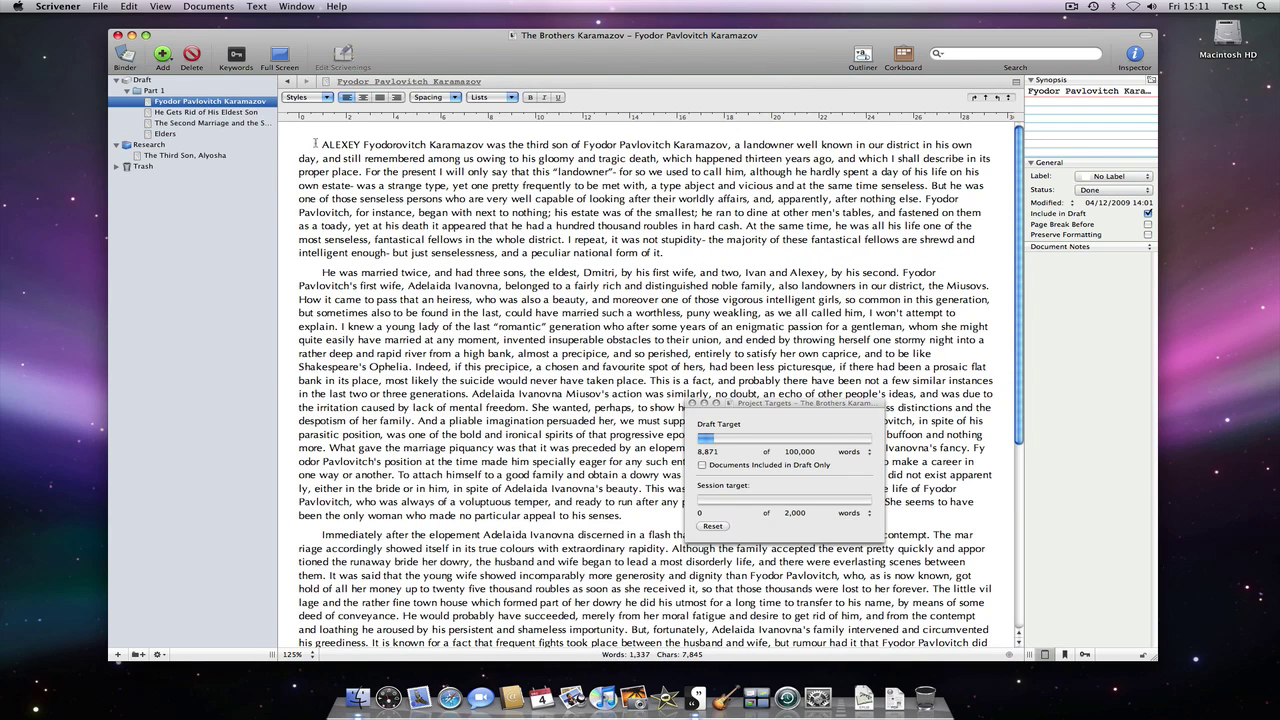
- Copy the opening paragraph of the first Part 1 document and paste it three times on new lines directly below it
drag(318, 144, 664, 254)
key(super+c)
click(664, 254)
key(Return)
key(Return)
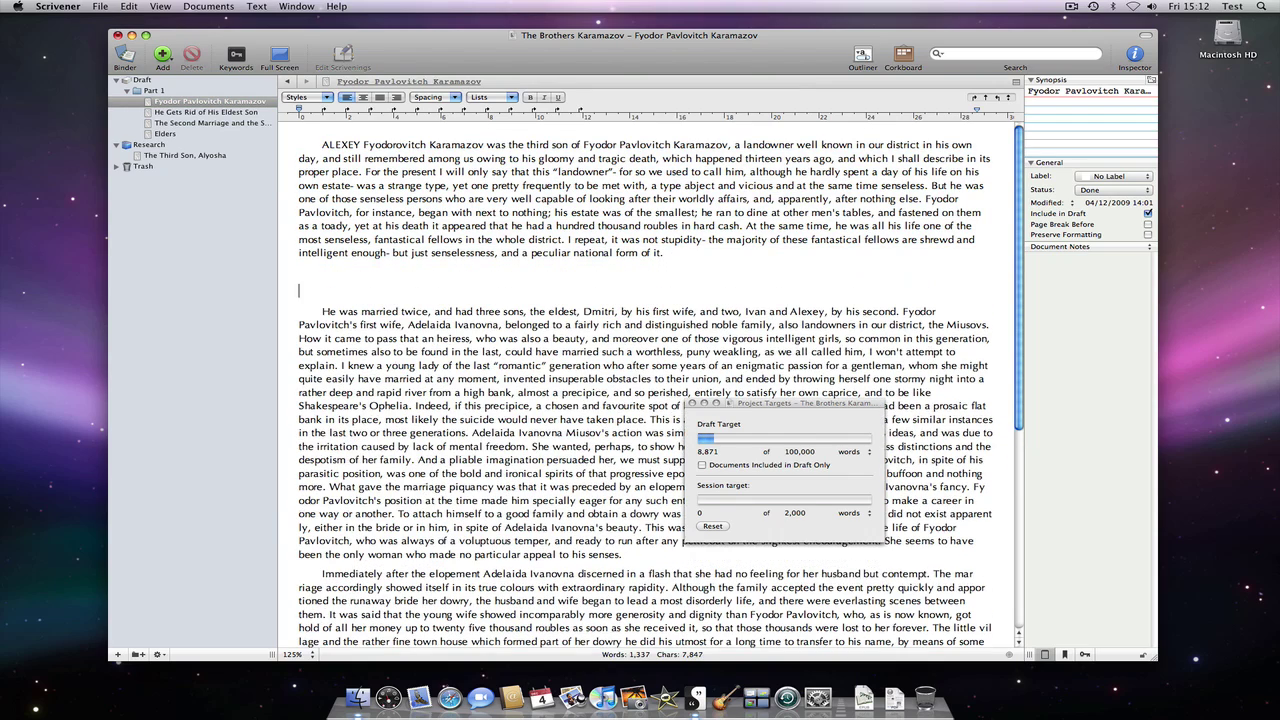
key(super+v)
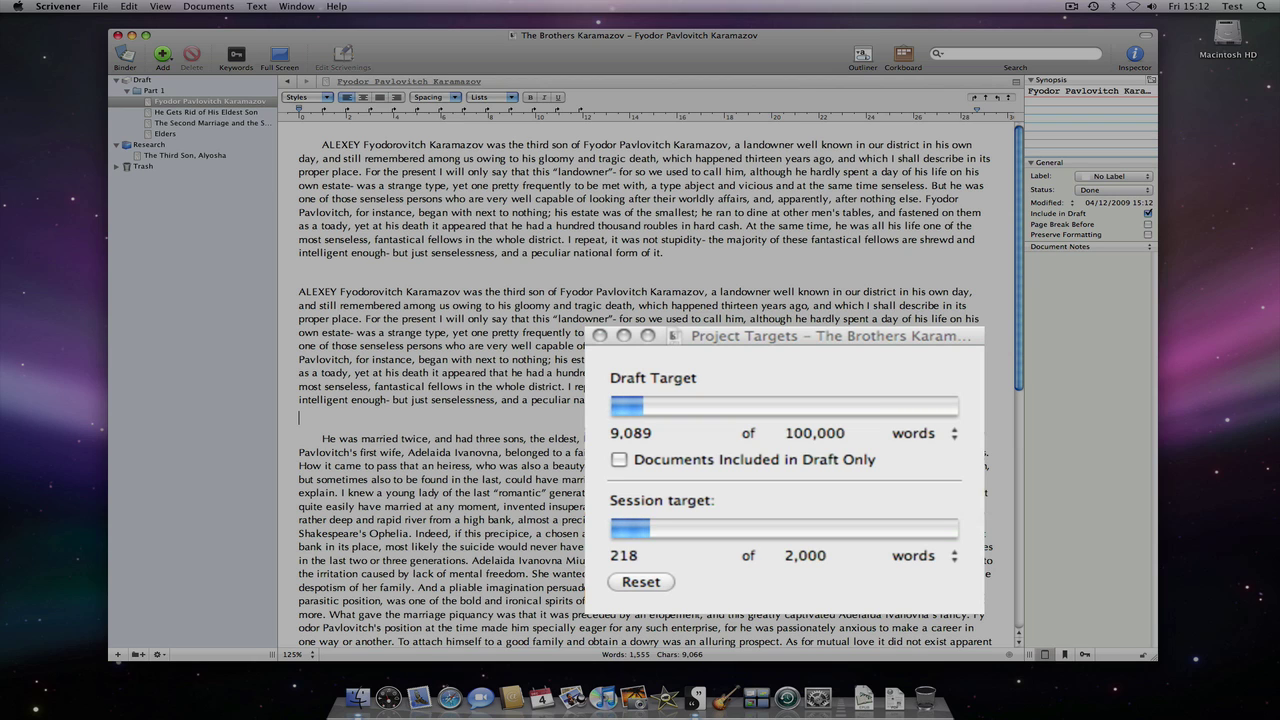
key(super+v)
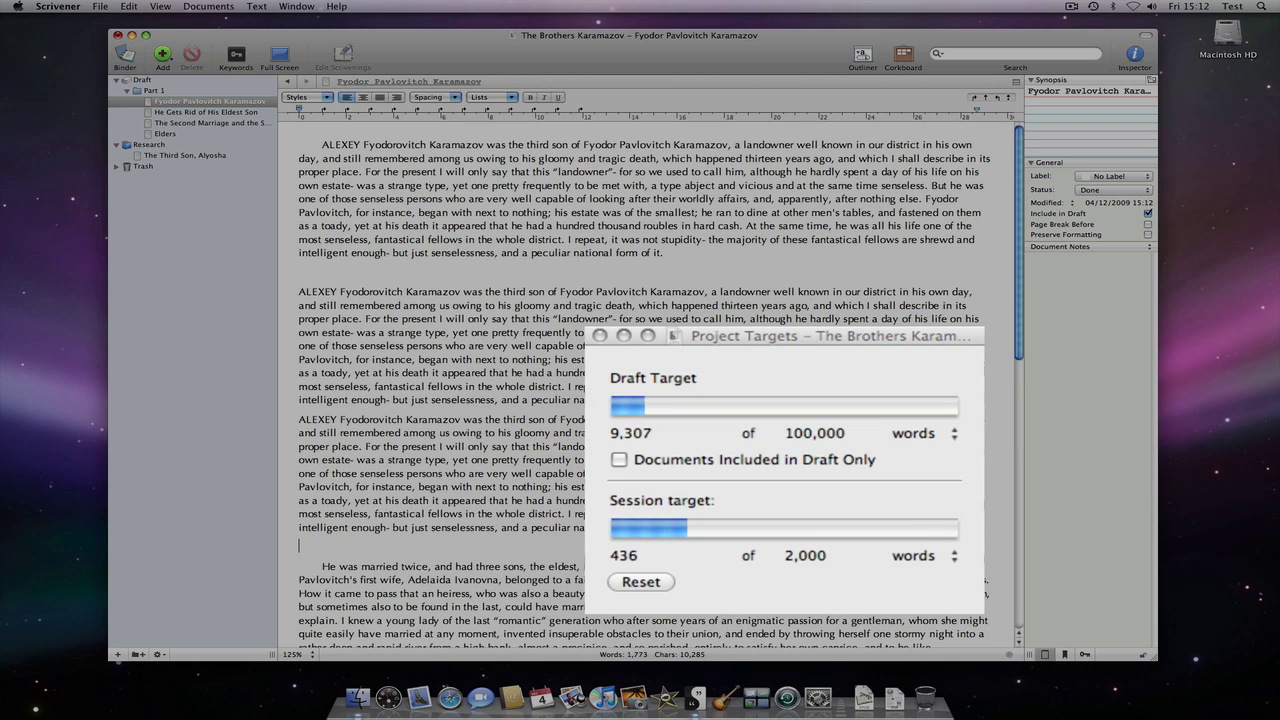
key(super+v)
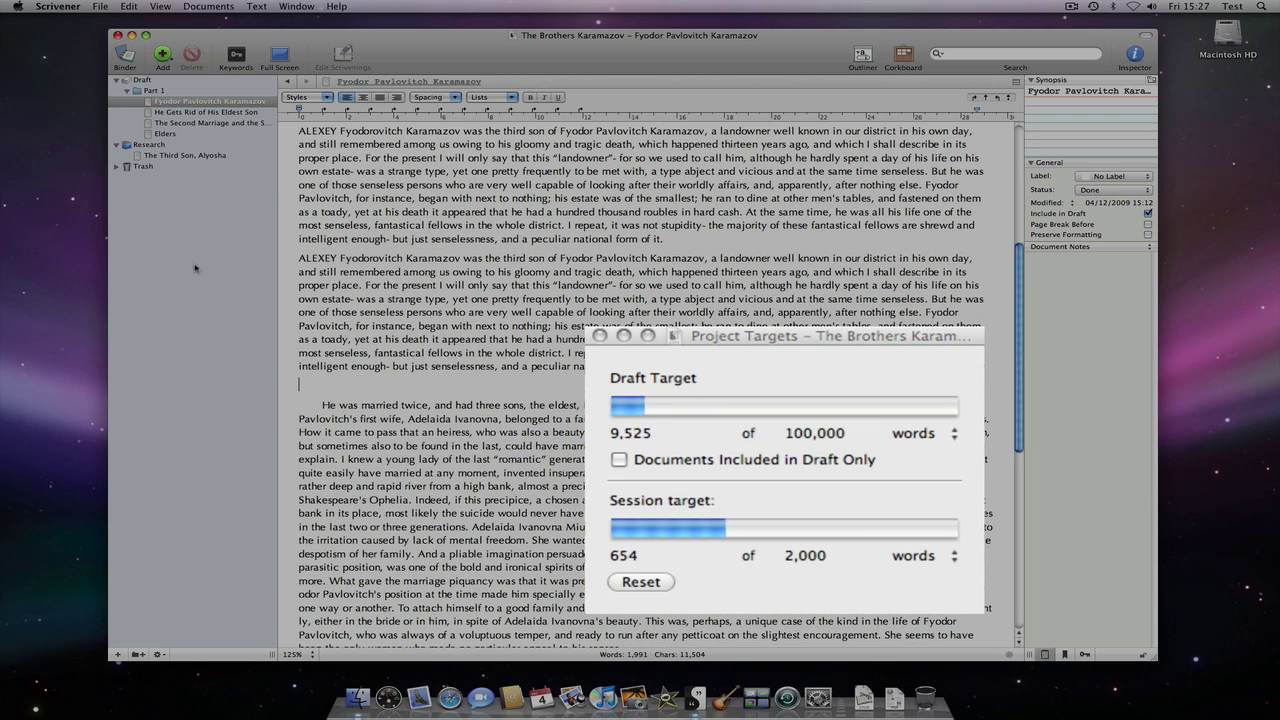
- Paste the copied paragraph three times above the opening text of "The Third Son, Alyosha" in Research, separated by blank lines
click(182, 157)
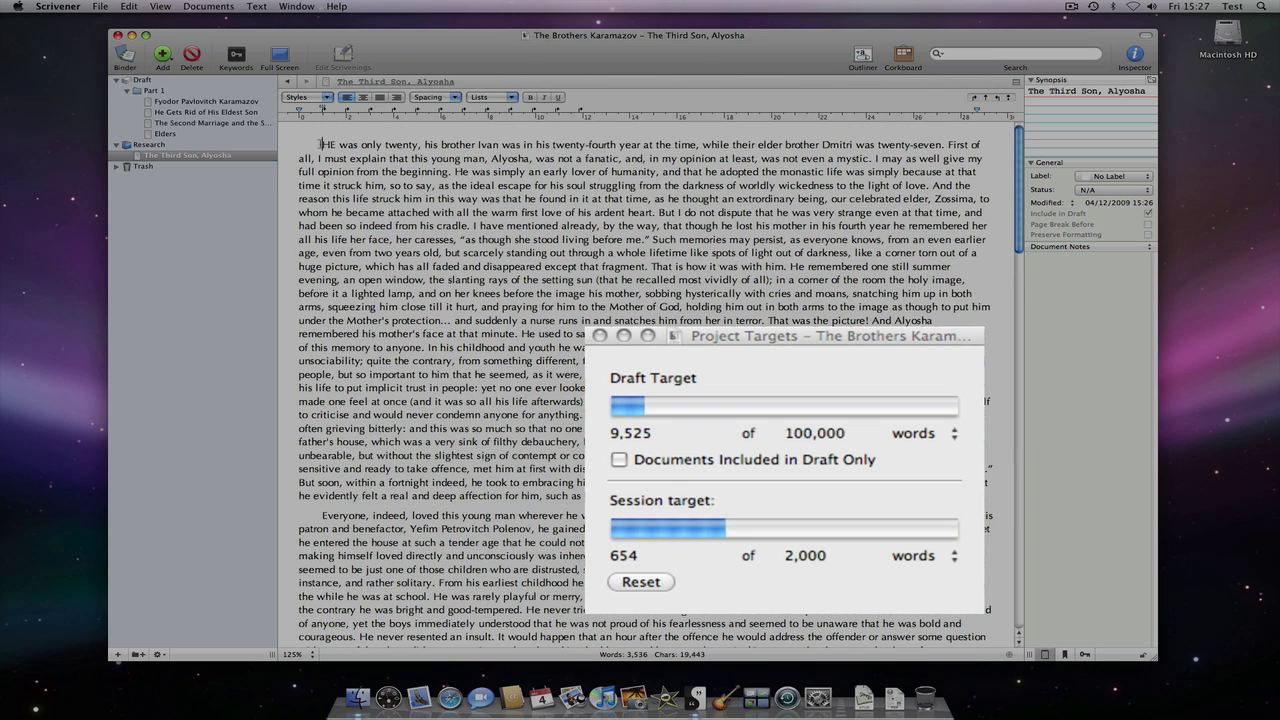
key(Return)
key(Return)
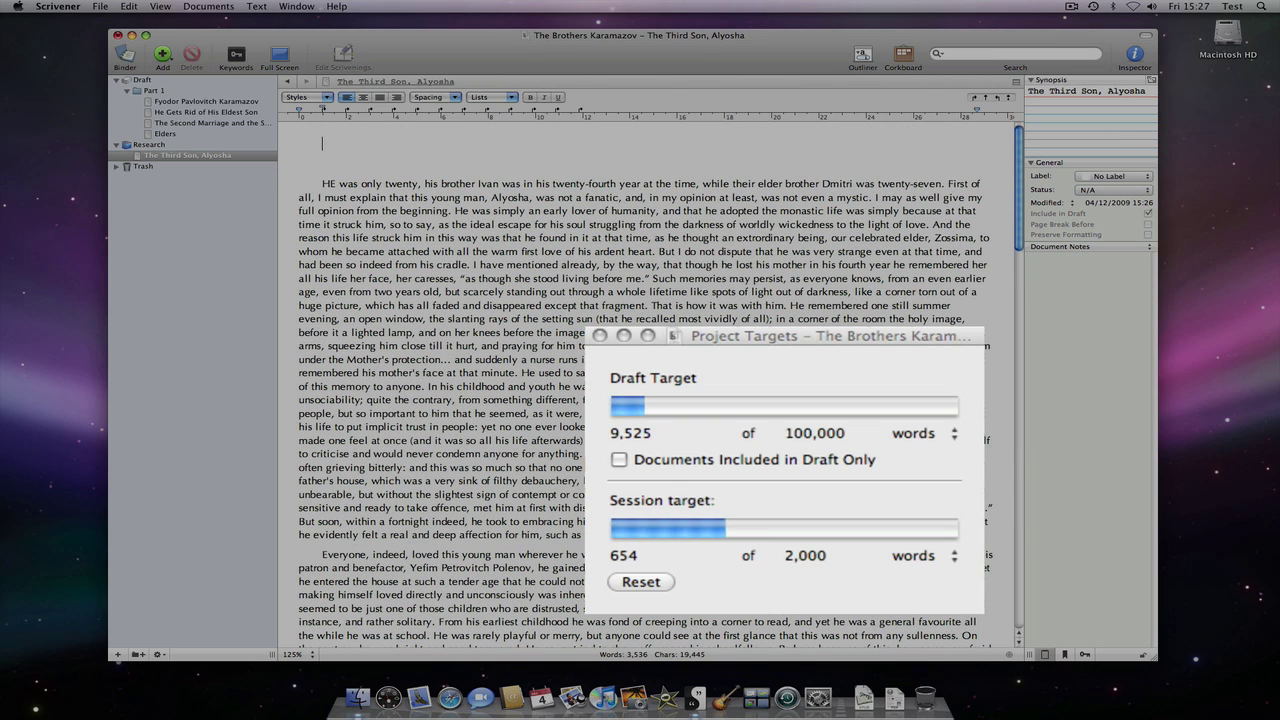
text(ALEXEY Fyodorovitch Karamazov was the third son of Fyodor Pavlovitch Karamazov, a landowner well known in our district in his own day, and still remembered among us owing to his gloomy and tragic death, which happened thirteen years ago, and which I shall describe in its proper place. For the present I will only say that this "landowner"- for so we used to call him, although he hardly spent a day of his life on his own estate- was a strange type, yet one pretty frequently to be met with, a type abject and vicious and at the same time senseless. But he was one of those senseless persons who are very well capable of looking after their worldly affairs, and, apparently, after nothing else. Fyodor Pavlovitch, for instance, began with next to nothing; his estate was of the smallest; he ran to dine at other men's tables, and fastened on them as a toady, yet at his death it appeared that he had a hundred thousand roubles in hard cash. At the same time, he was all his life one of the most senseless, fantastical fellows in the whole district. I repeat, it is not stupidity- the majority of these fantastical fellows are shrewd and intelligent enough- but just senselessness, and a peculiar national form of it.)
text(ALEXEY Fyodorovitch Karamazov was the third son of Fyodor Pavlovitch Karamazov, a landowner well known in our district in his own day, and still remembered among us owing to his gloomy and tragic death, which happened thirteen years ago, and which I shall describe in its proper place. For the present I will only say that this "landowner"- for so we used to call him, although he hardly spent a day of his life on his own estate- was a strange type, yet one pretty frequently to be met with, a type abject and vicious and at the same time senseless. But he was one of those senseless persons who are very well capable of looking after their worldly affairs, and, apparently, after nothing else. Fyodor Pavlovitch, for instance, began with next to nothing; his estate was of the smallest; he ran to dine at other men's tables, and fastened on them as a toady, yet at his death it appeared that he had a hundred thousand roubles in hard cash. At the same time, he was all his life one of the most senseless, fantastical fellows in the whole district. I repeat, it is not stupidity- the majority of these fantastical fellows are shrewd and intelligent enough- but just senselessness, and a peculiar national form of it.)
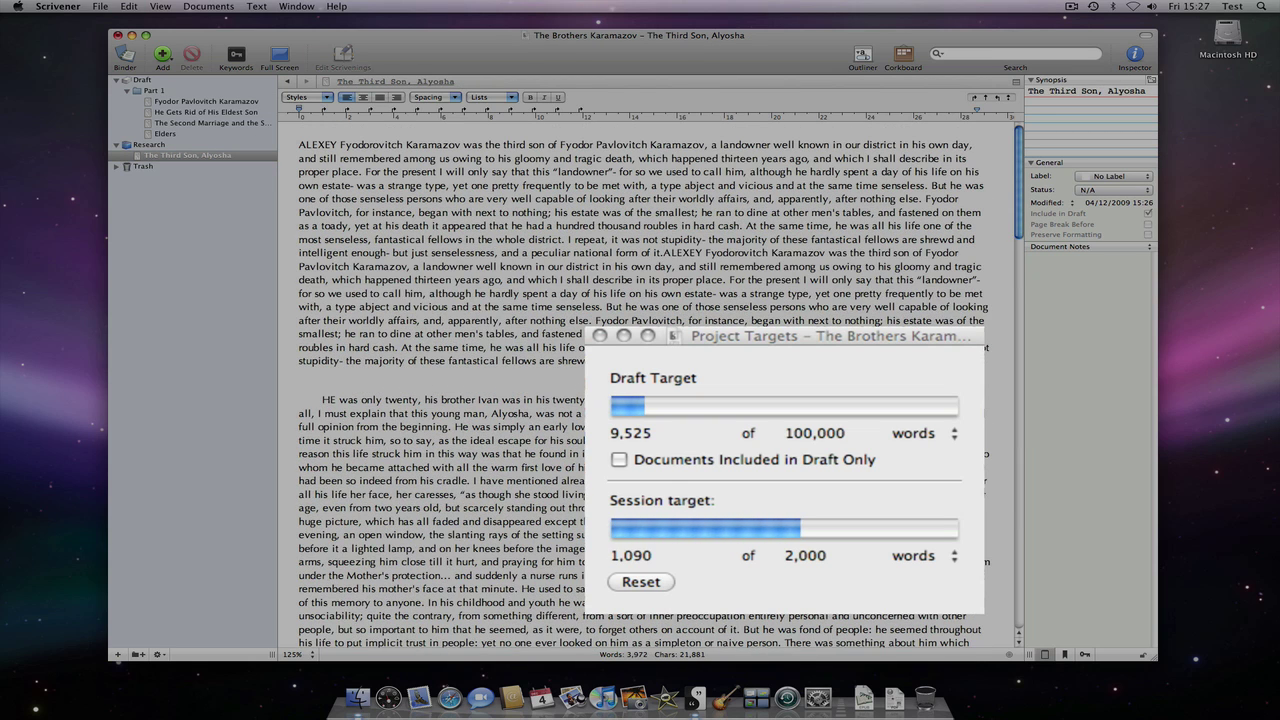
key(super+v)
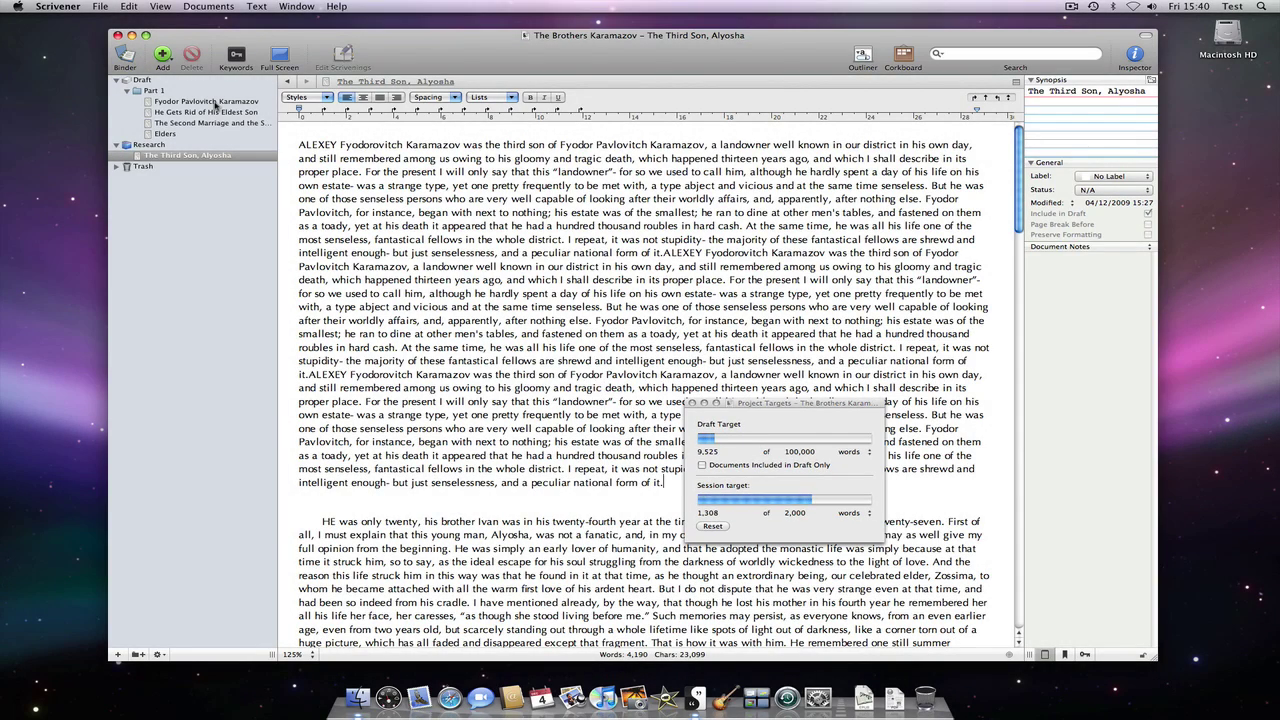
- View the individual word target setting of the "Fyodor Pavlovitch Karamazov" document and close it without entering a value
click(215, 102)
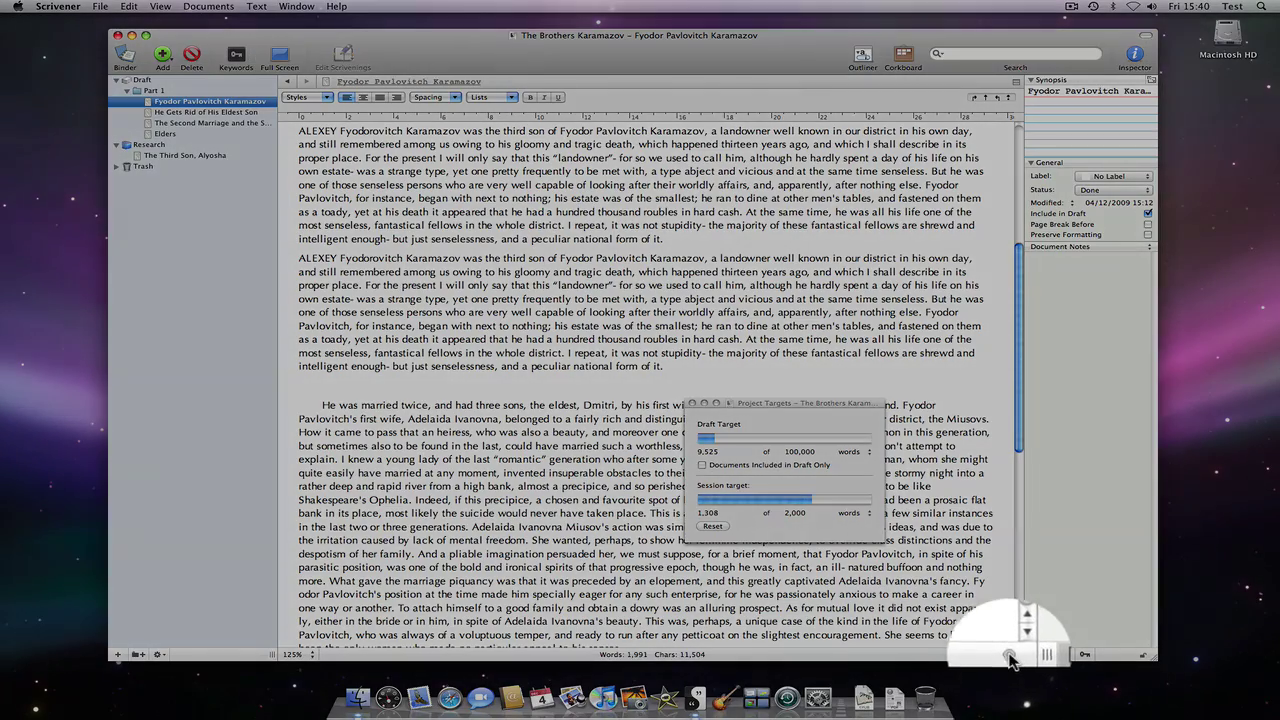
click(1008, 655)
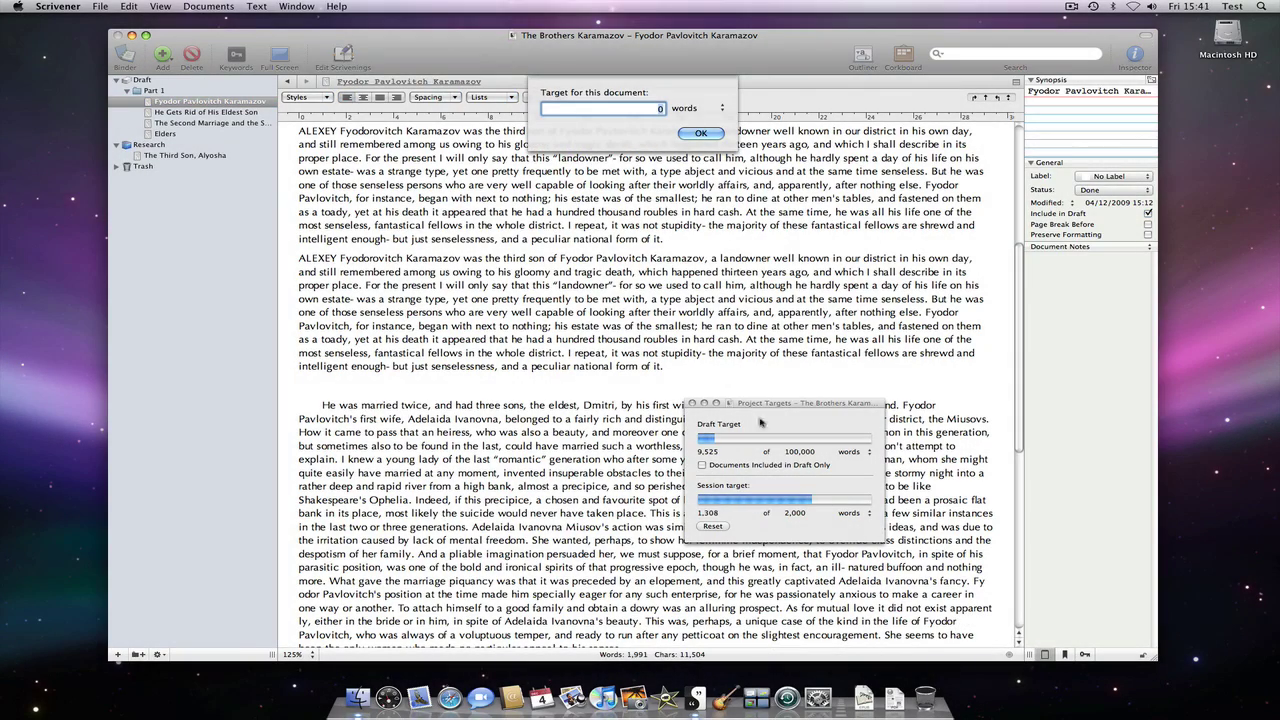
click(688, 133)
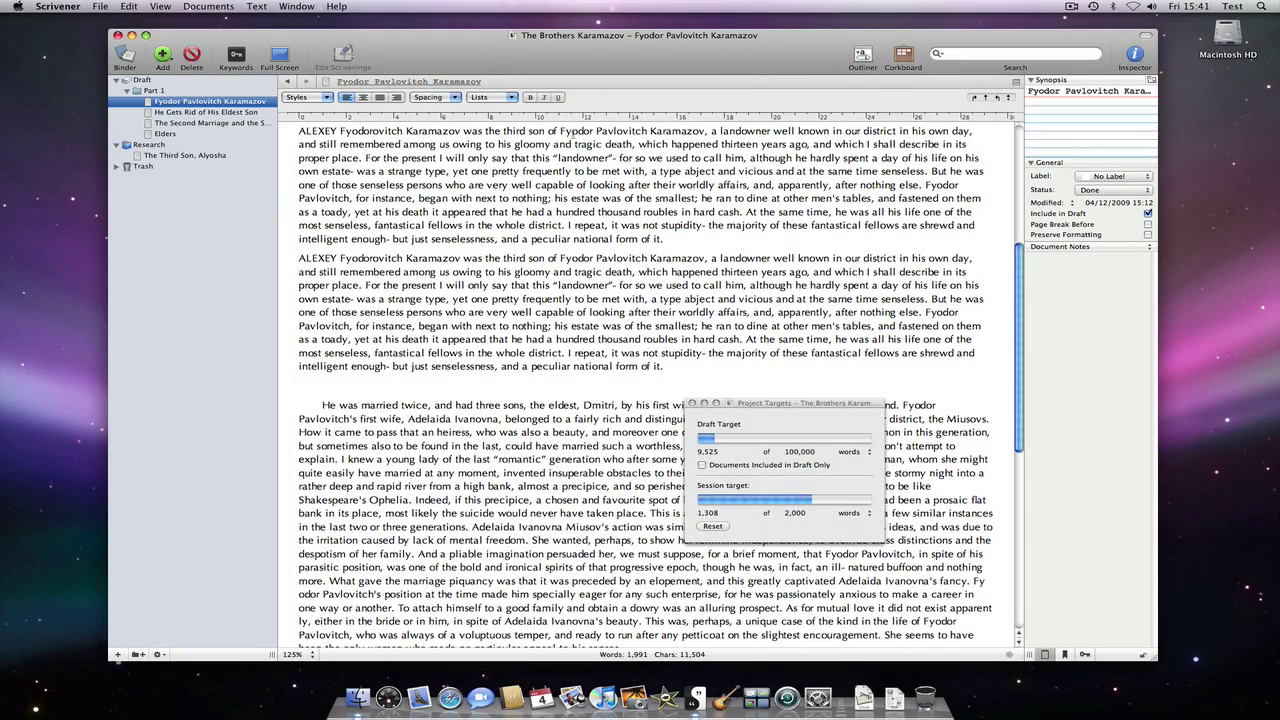
- Turn on Screenplay script mode for the "Fyodor Pavlovitch Karamazov" document and turn it off again
click(256, 7)
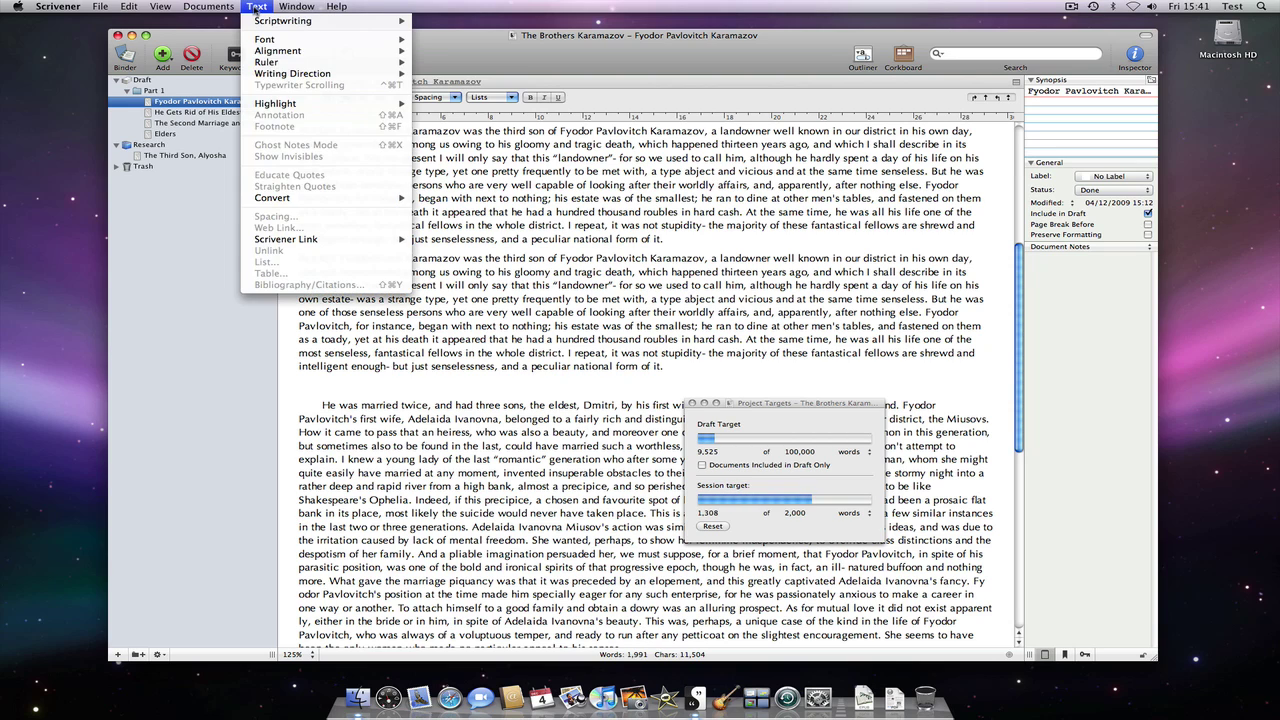
mouse_move(330, 22)
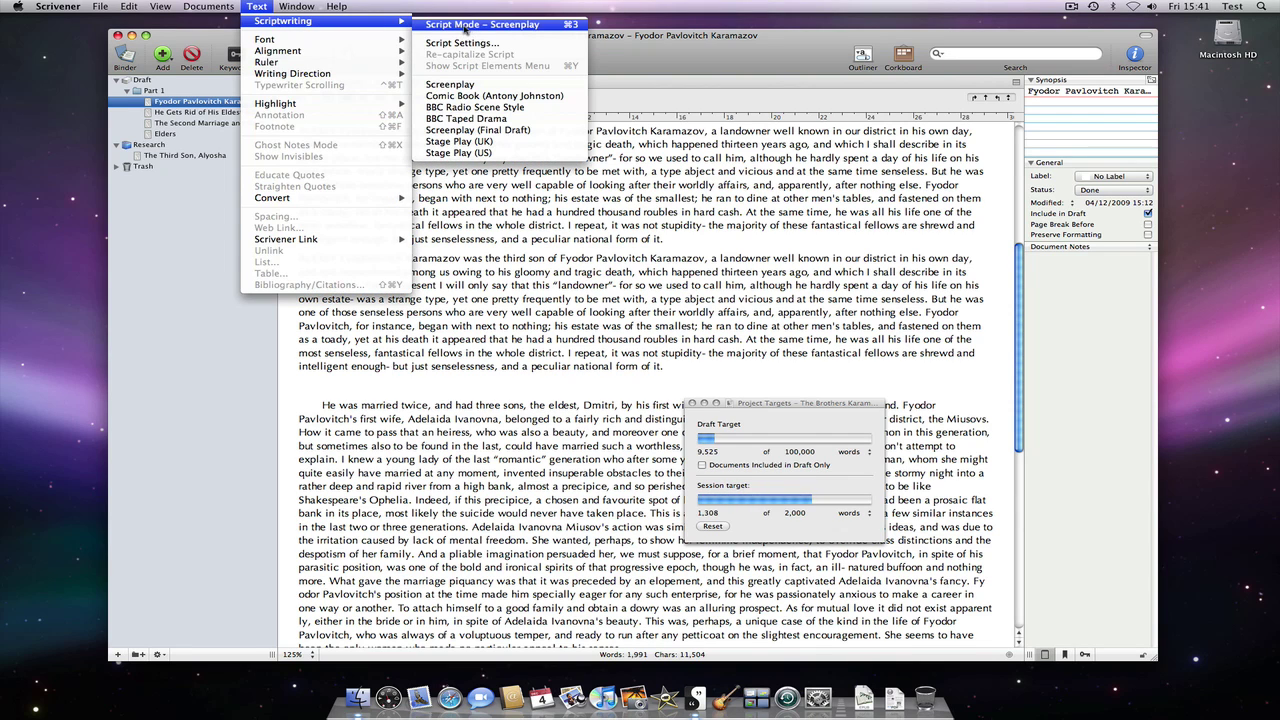
click(463, 25)
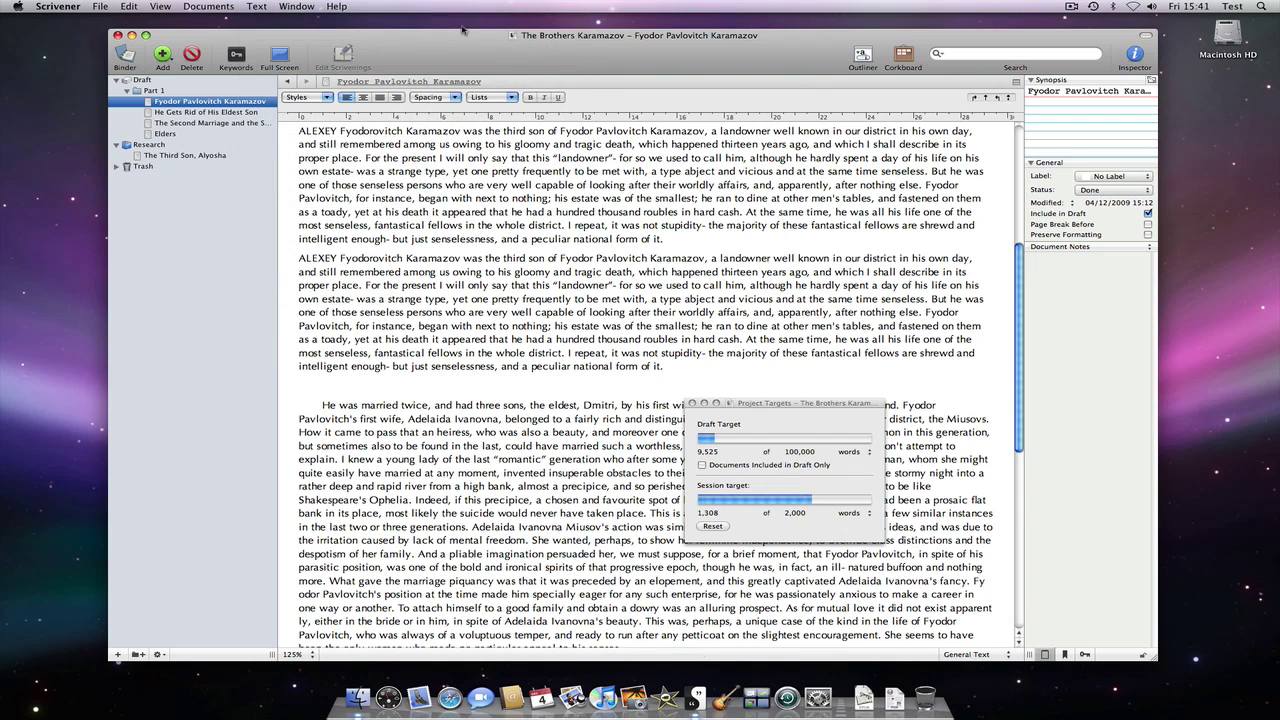
click(260, 6)
mouse_move(280, 21)
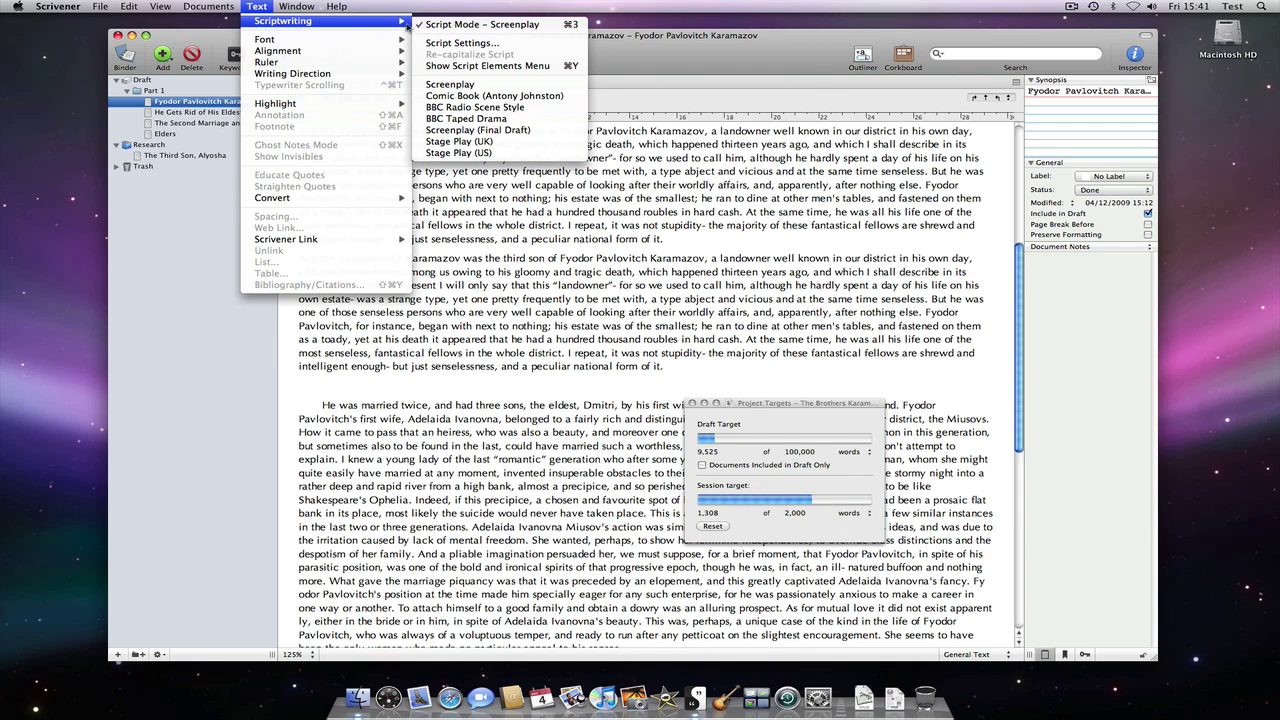
click(470, 25)
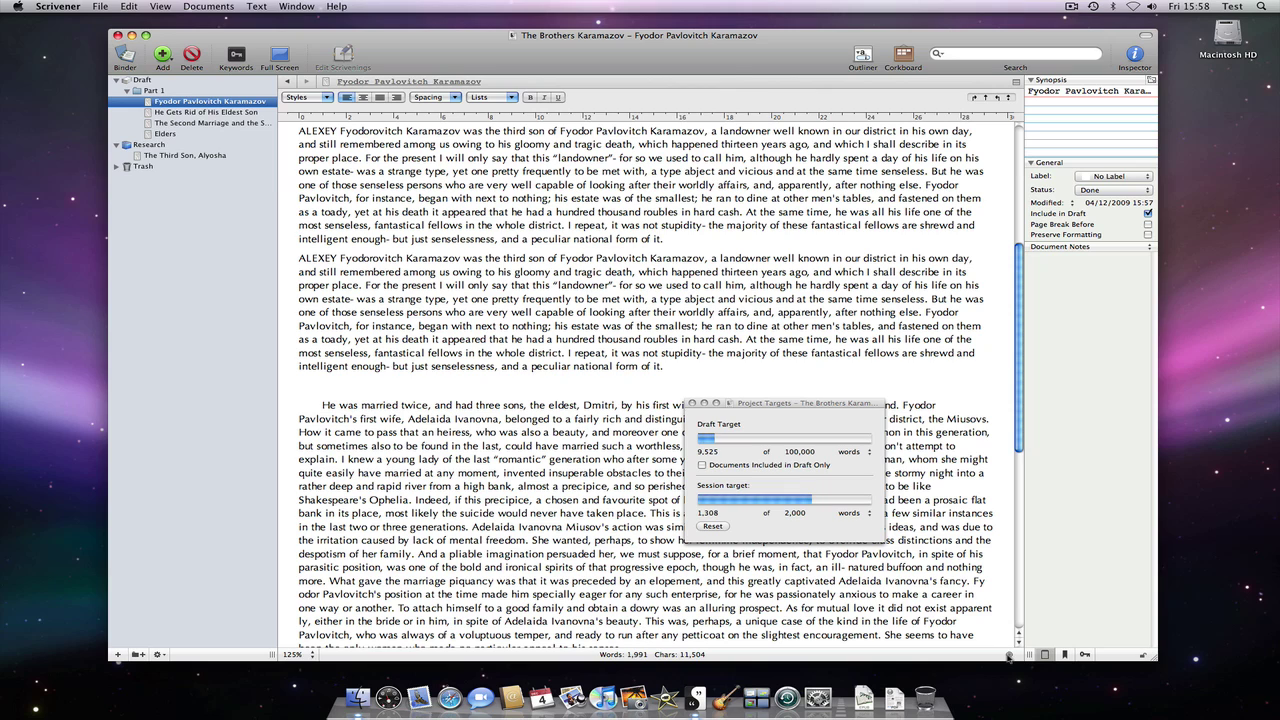
- Set an individual target of 2500 for the "Fyodor Pavlovitch Karamazov" document, trying characters as the unit before returning to words
click(1009, 656)
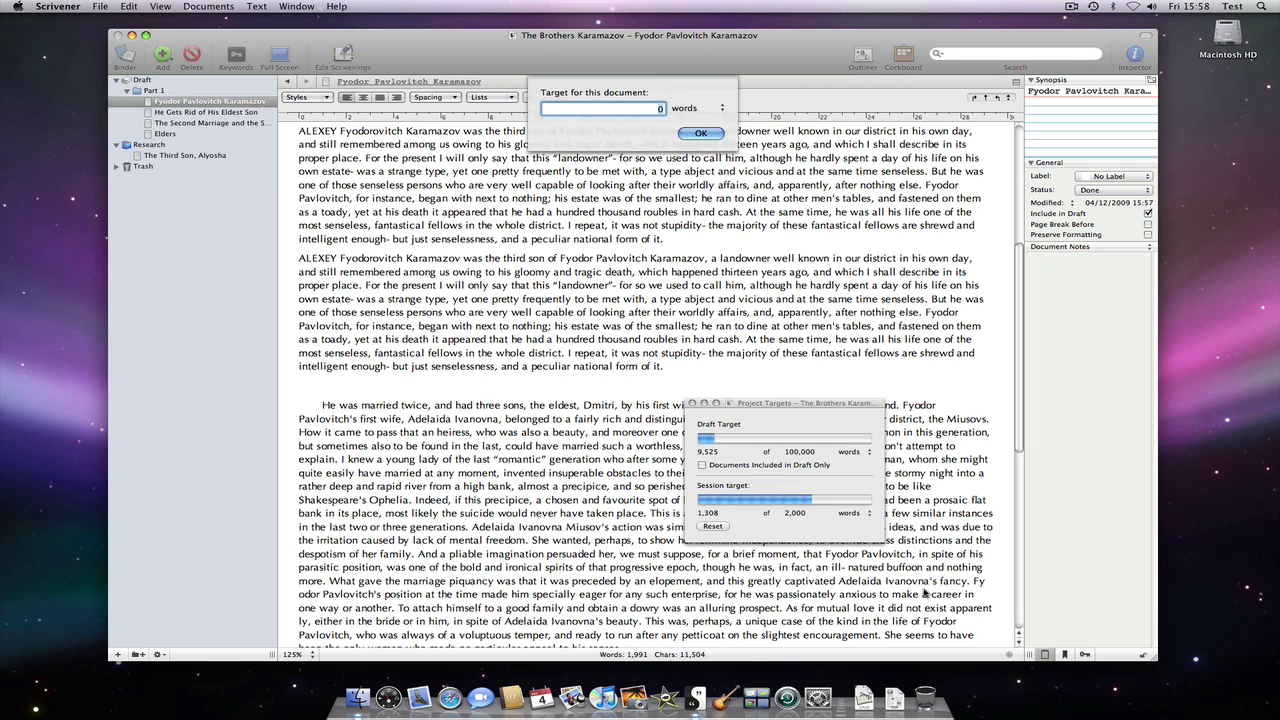
click(721, 109)
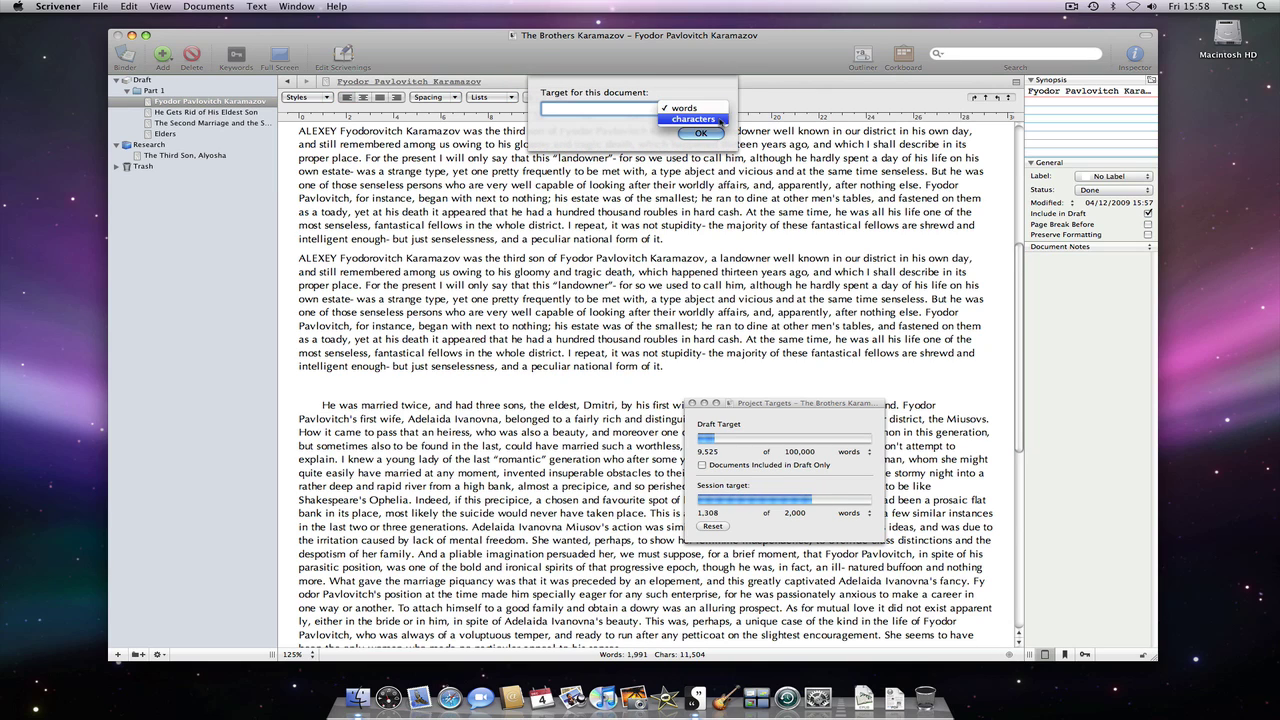
click(719, 120)
click(721, 110)
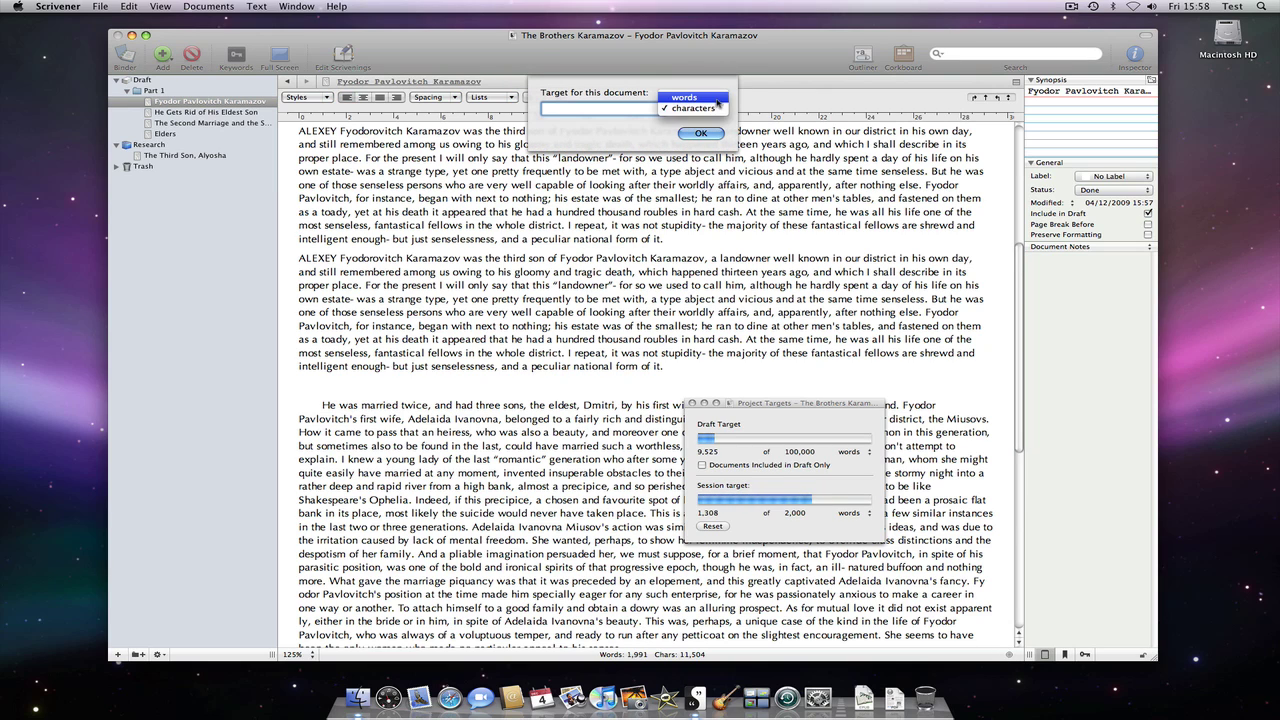
click(715, 102)
text(2)
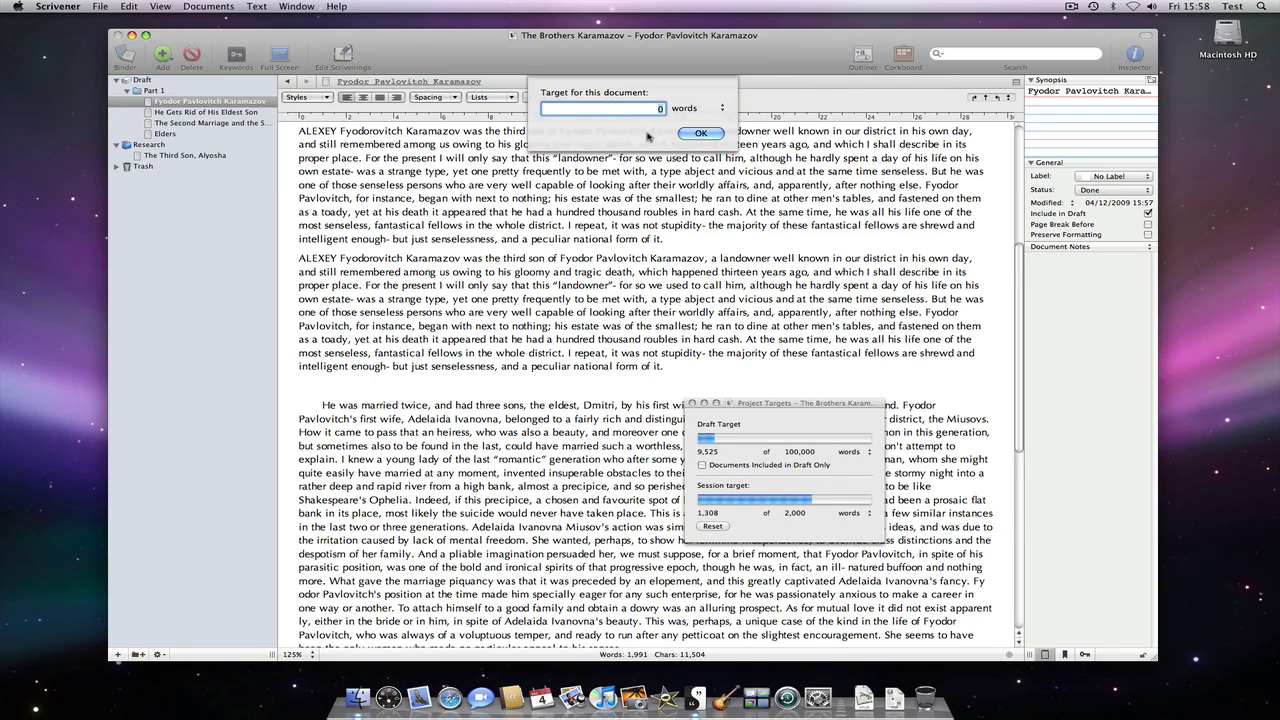
text(500)
click(714, 134)
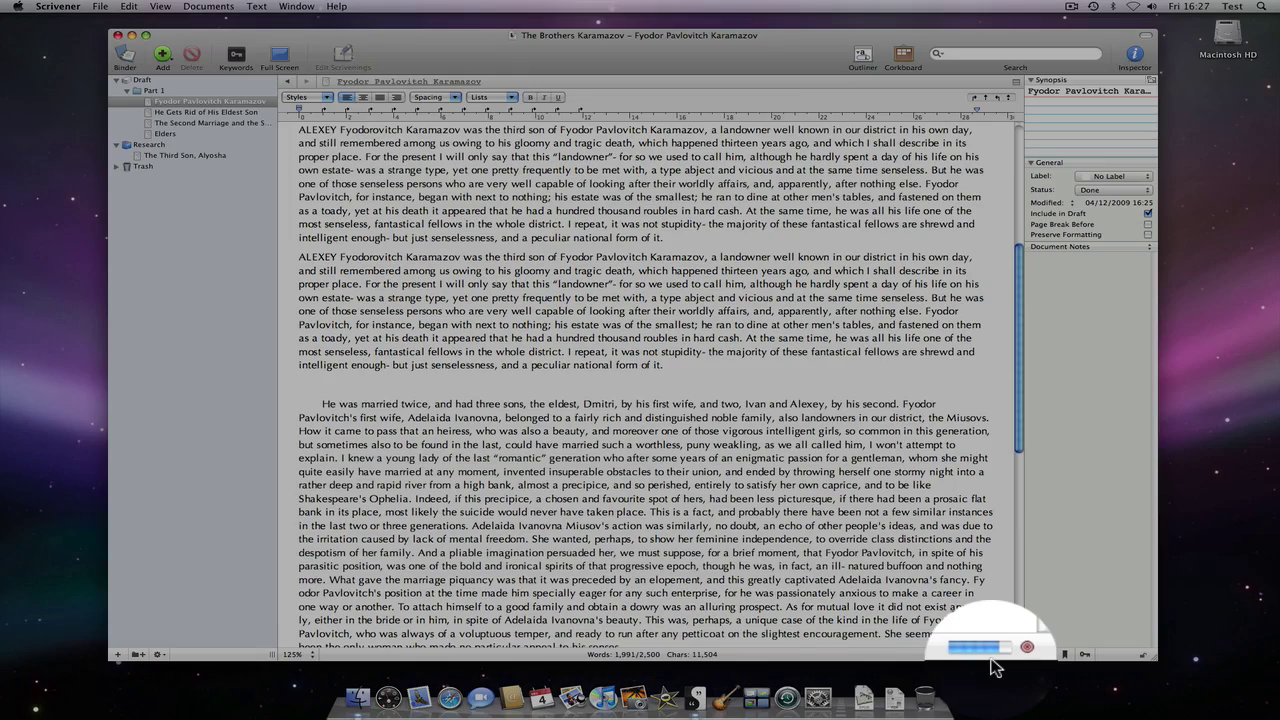
- Paste the "ALEXEY Fyodorovitch Karamazov" paragraph three more times on new lines, directly above the paragraph beginning "He was married twice"
text(ALEXEY Fyodorovitch Karamazov was the third son of Fyodor Pavlovitch Karamazov, a landowner well known in our district in his own day, and still remembered among us owing to his gloomy and tragic death, which happened thirteen years ago, and which I shall describe in its proper place. For the present I will only say that this "landowner"- for so we used to call him, although he hardly spent a day of his life on his own estate- was a strange type, yet one pretty frequently to be met with, a type abject and vicious and at the same time senseless. But he was one of those senseless persons who are very well capable of looking after their worldly affairs, and, apparently, after nothing else. Fyodor Pavlovitch, for instance, began with next to nothing; his estate was of the smallest; he ran to dine at other men's tables, and fastened on them as a toady, yet at his death it appeared that he had a hundred thousand roubles in hard cash. At the same time, he was all his life one of the most senseless, fantastical fellows in the whole district. I repeat, it was not stupidity- the majority of these fantastical fellows are shrewd and intelligent enough- but just senselessness, and a peculiar national form of it.)
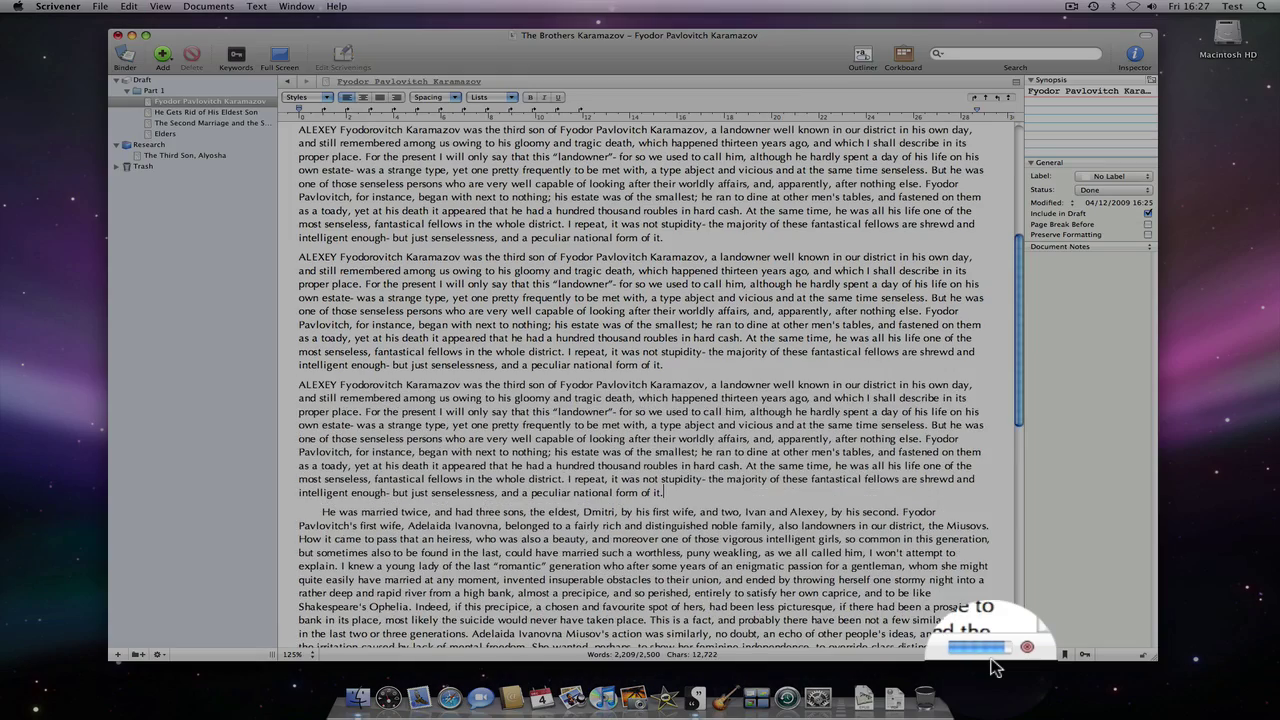
key(Return)
text(ALEXEY Fyodorovitch Karamazov was the third son of Fyodor Pavlovitch Karamazov, a landowner well known in our district in his own day, and still remembered among us owing to his gloomy and tragic death, which happened thirteen years ago, and which I shall describe in its proper place. For the present I will only say that this "landowner"- for so we used to call him, although he hardly spent a day of his life on his own estate- was a strange type, yet one pretty frequently to be met with, a type abject and vicious and at the same time senseless. But he was one of those senseless persons who are very well capable of looking after their worldly affairs, and, apparently, after nothing else. Fyodor Pavlovitch, for instance, began with next to nothing; his estate was of the smallest; he ran to dine at other men's tables, and fastened on them as a toady, yet at his death it appeared that he had a hundred thousand roubles in hard cash. At the same time, he was all his life one of the most senseless, fantastical fellows in the whole district. I repeat, it was not stupidity- the majority of these fantastical fellows are shrewd and intelligent enough- but just senselessness, and a peculiar national form of it.)
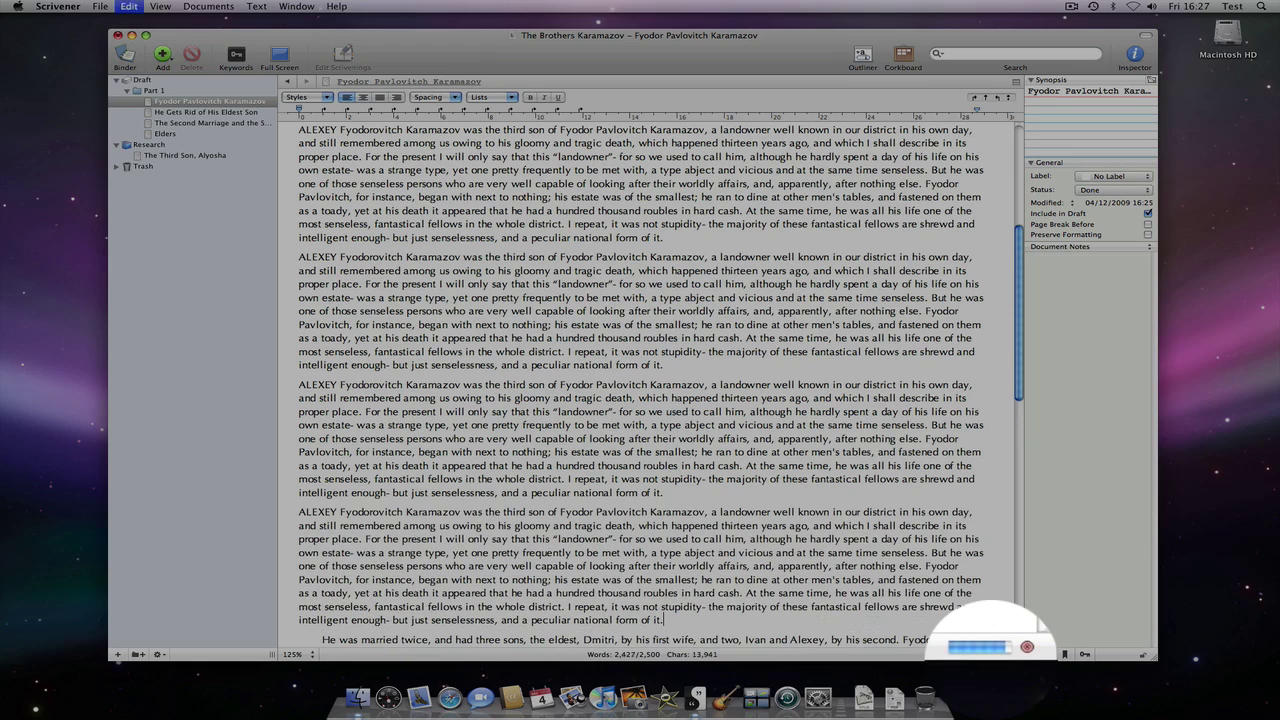
key(Return)
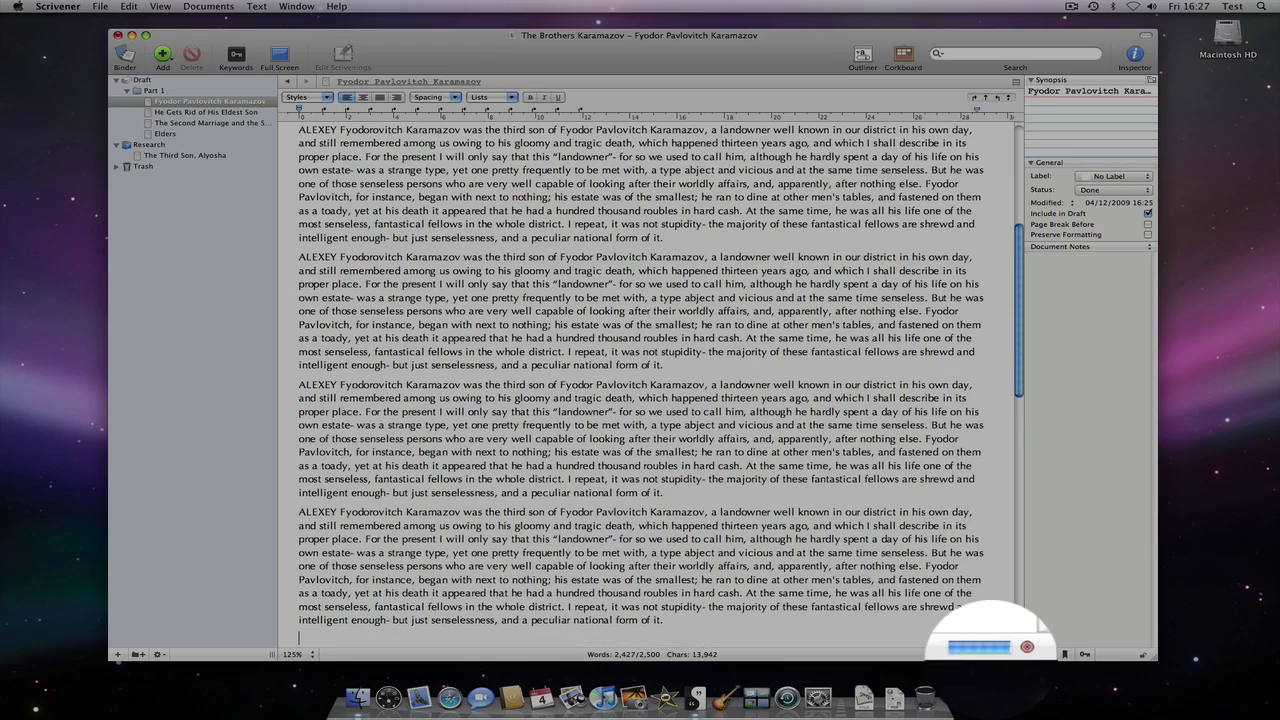
text(ALEXEY Fyodorovitch Karamazov was the third son of Fyodor Pavlovitch Karamazov, a landowner well known in our district in his own day, and still remembered among us owing to his gloomy and tragic death, which happened thirteen years ago, and which I shall describe in its proper place. For the present I will only say that this "landowner"- for so we used to call him, although he hardly spent a day of his life on his own estate- was a strange type, yet one pretty frequently to be met with, a type abject and vicious and at the same time senseless. But he was one of those senseless persons who are very well capable of looking after their worldly affairs, and, apparently, after nothing else. Fyodor Pavlovitch, for instance, began with next to nothing; his estate was of the smallest; he ran to dine at other men's tables, and fastened on them as a toady, yet at his death it appeared that he had a hundred thousand roubles in hard cash. At the same time, he was all his life one of the most senseless, fantastical fellows in the whole district. I repeat, it was not stupidity- the majority of these fantastical fellows are shrewd and intelligent enough- but just senselessness, and a peculiar national form of it.)
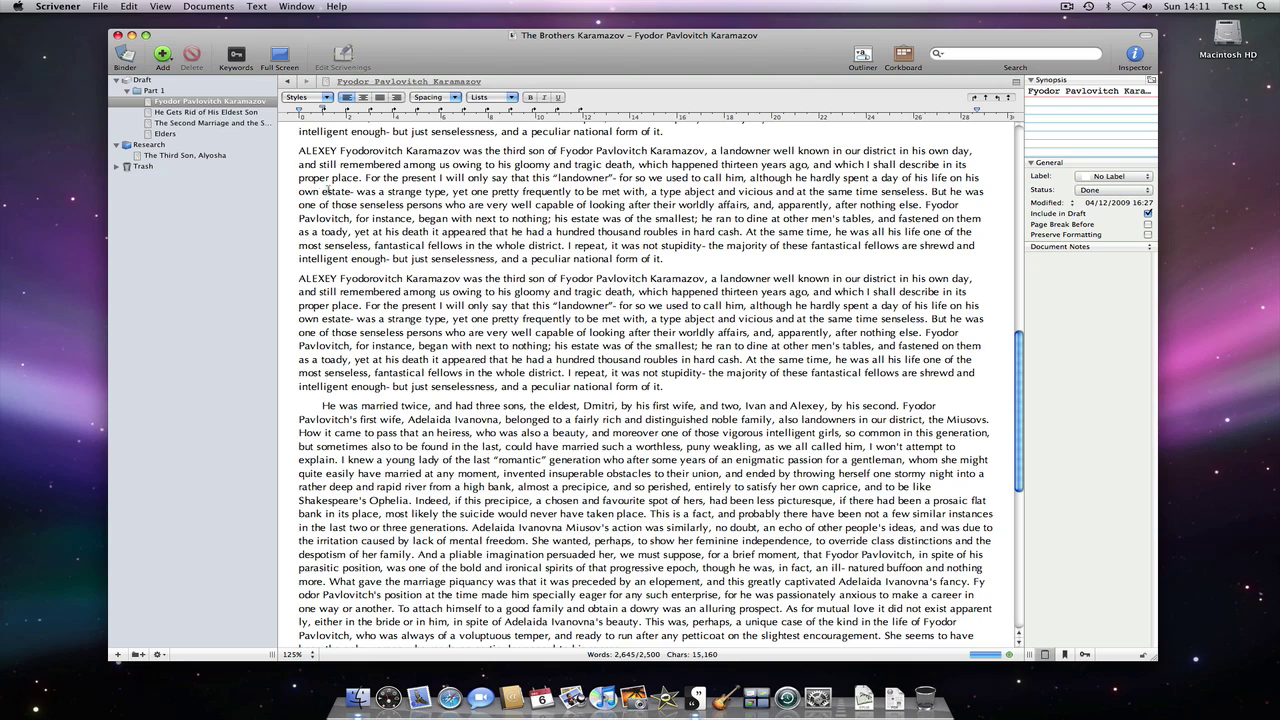
- View "Fyodor Pavlovitch Karamazov" and "He Gets Rid of His Eldest Son" together as one combined text with Edit Scrivenings
click(210, 101)
shift+click(208, 113)
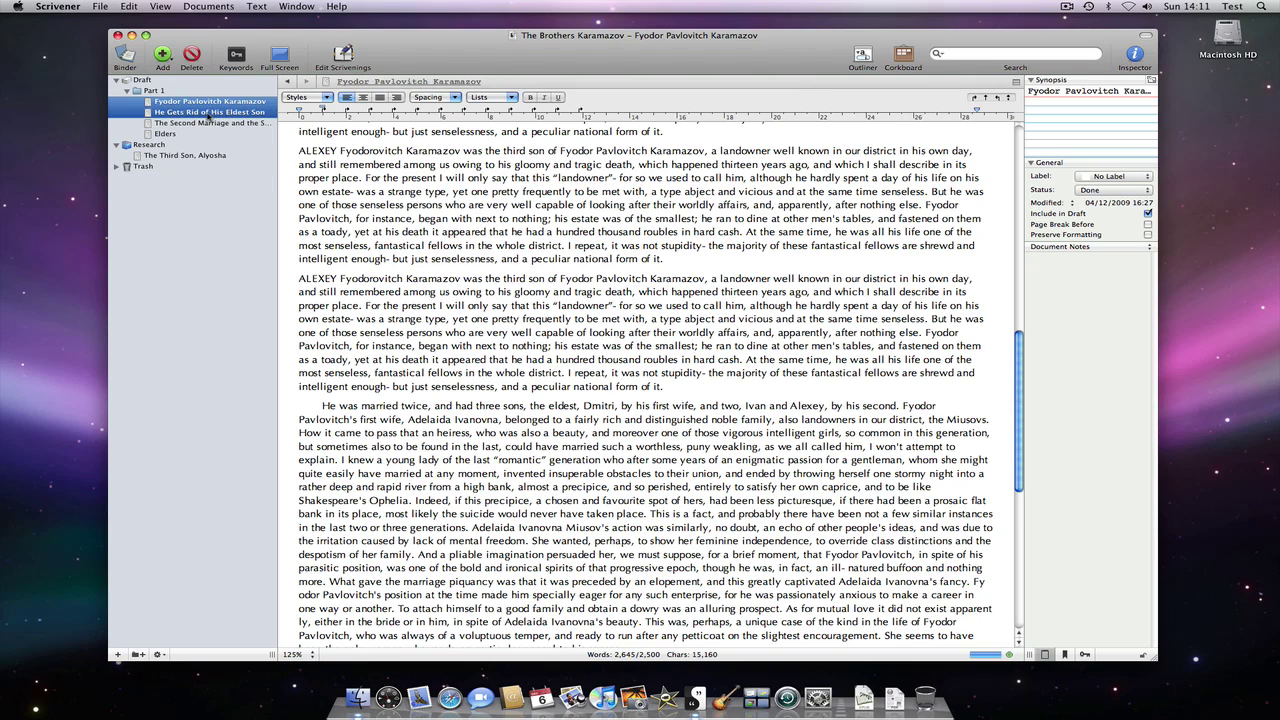
click(343, 55)
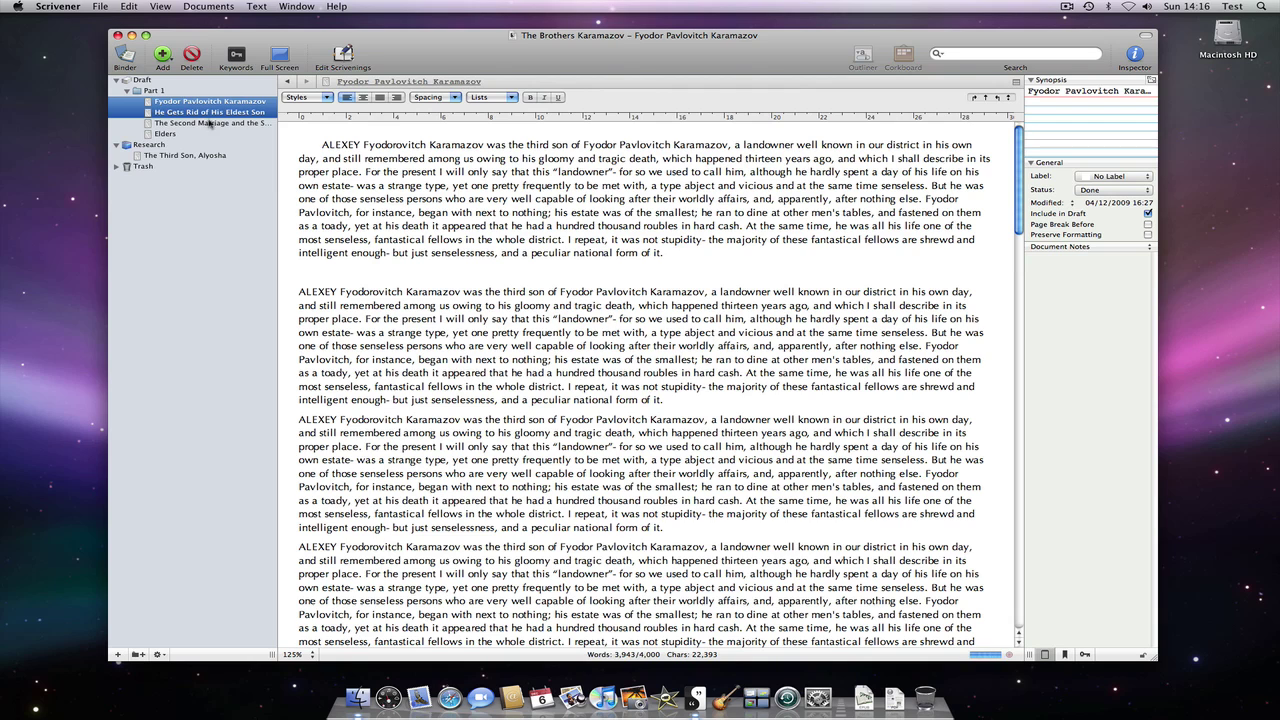
- Show the Part 1 folder in the Outliner and add the Target and Target Type columns
click(154, 90)
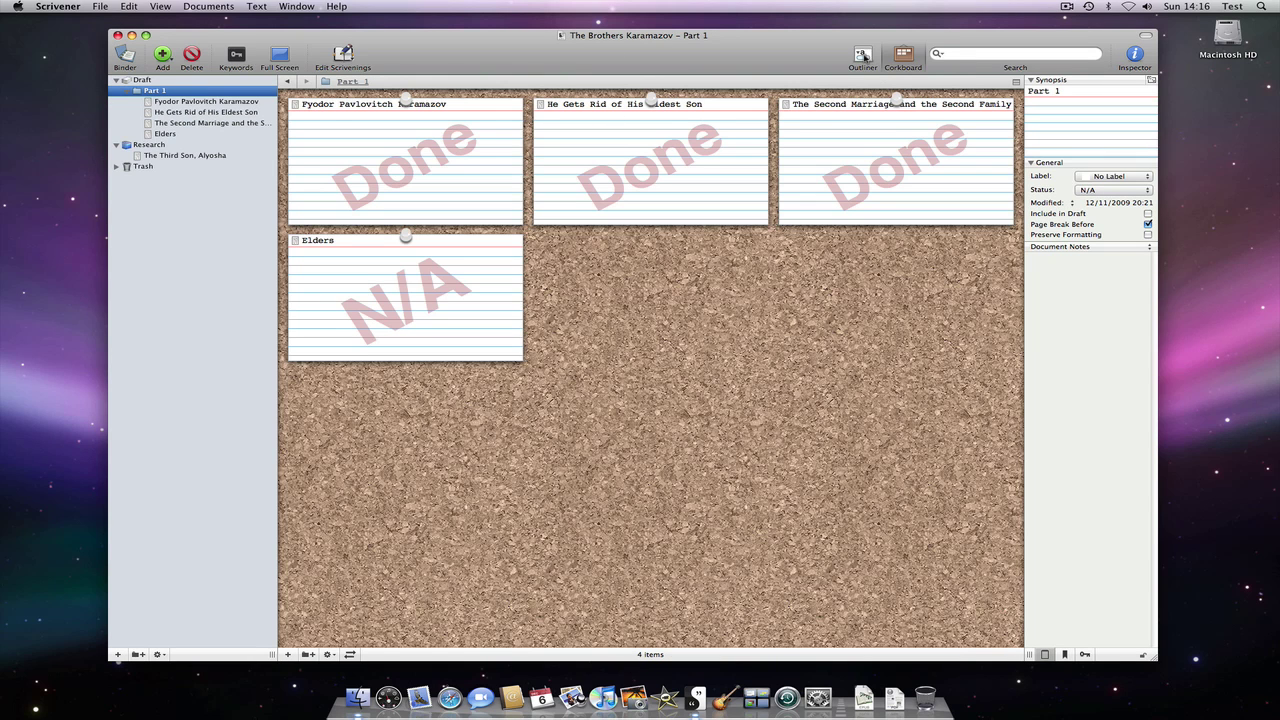
click(865, 57)
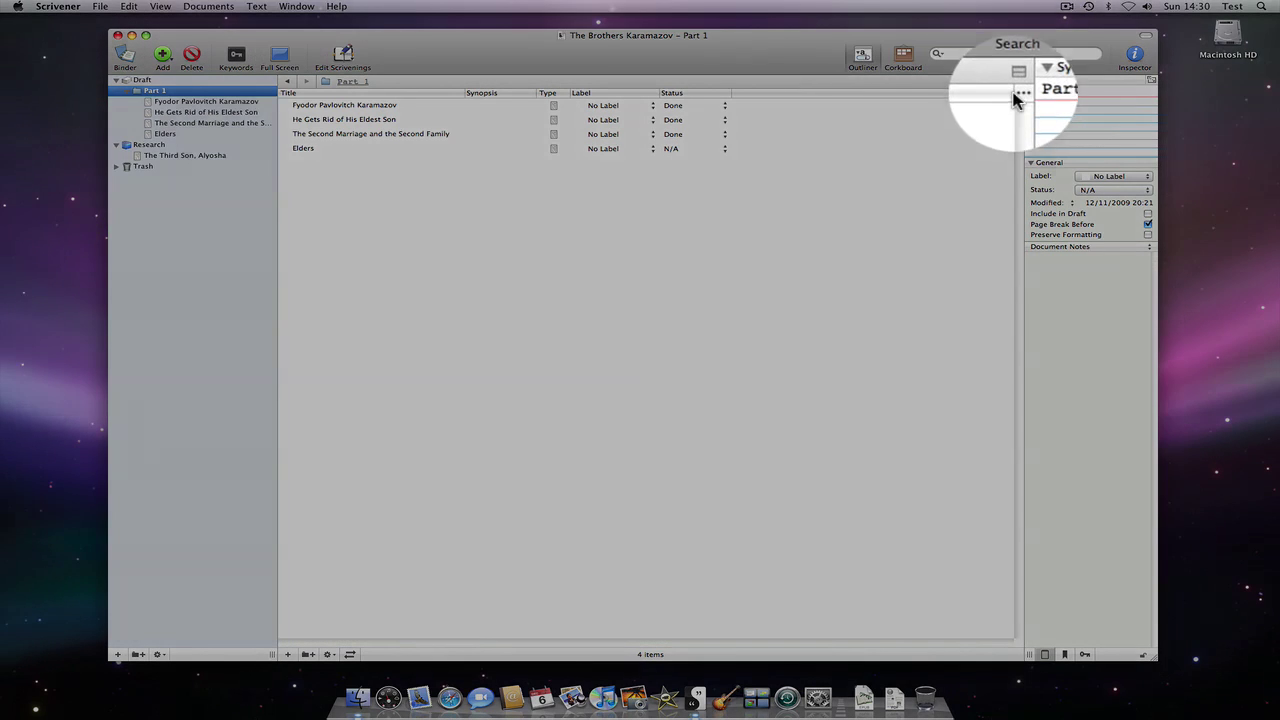
click(1018, 92)
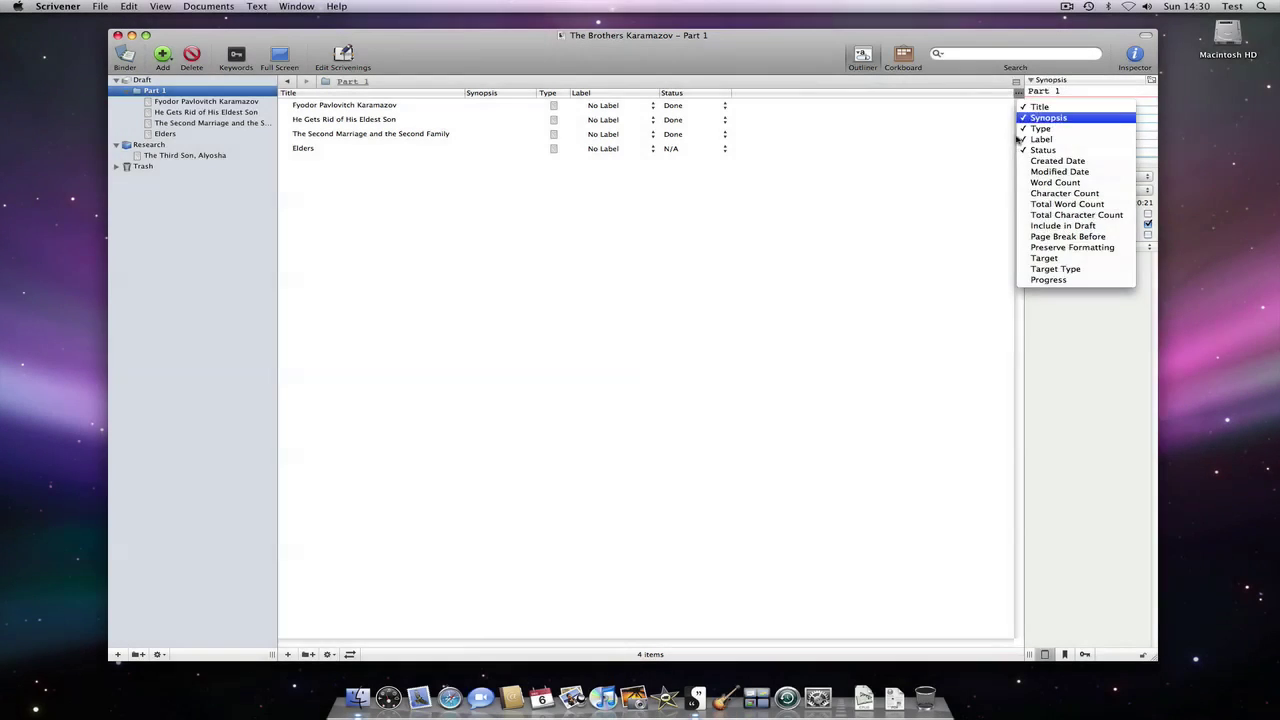
click(1047, 259)
click(1018, 92)
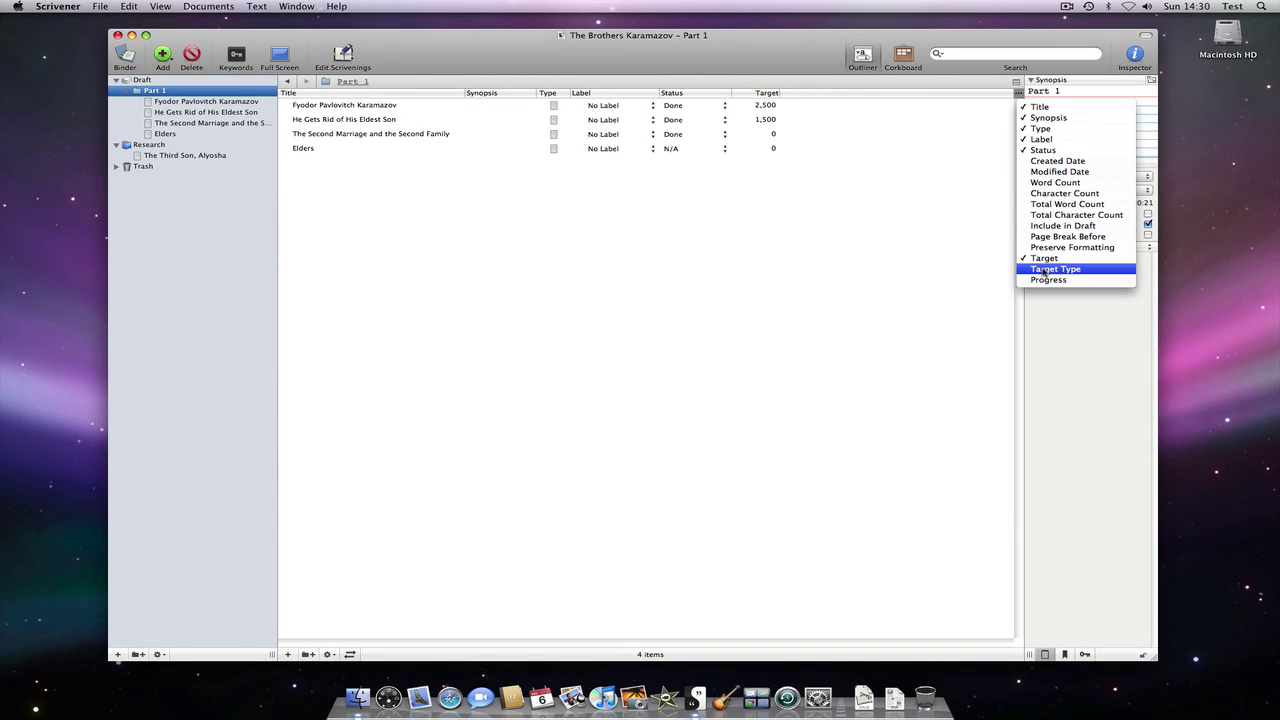
click(1040, 270)
- Add the Total Word Count and Progress columns to the Part 1 outline
click(1018, 92)
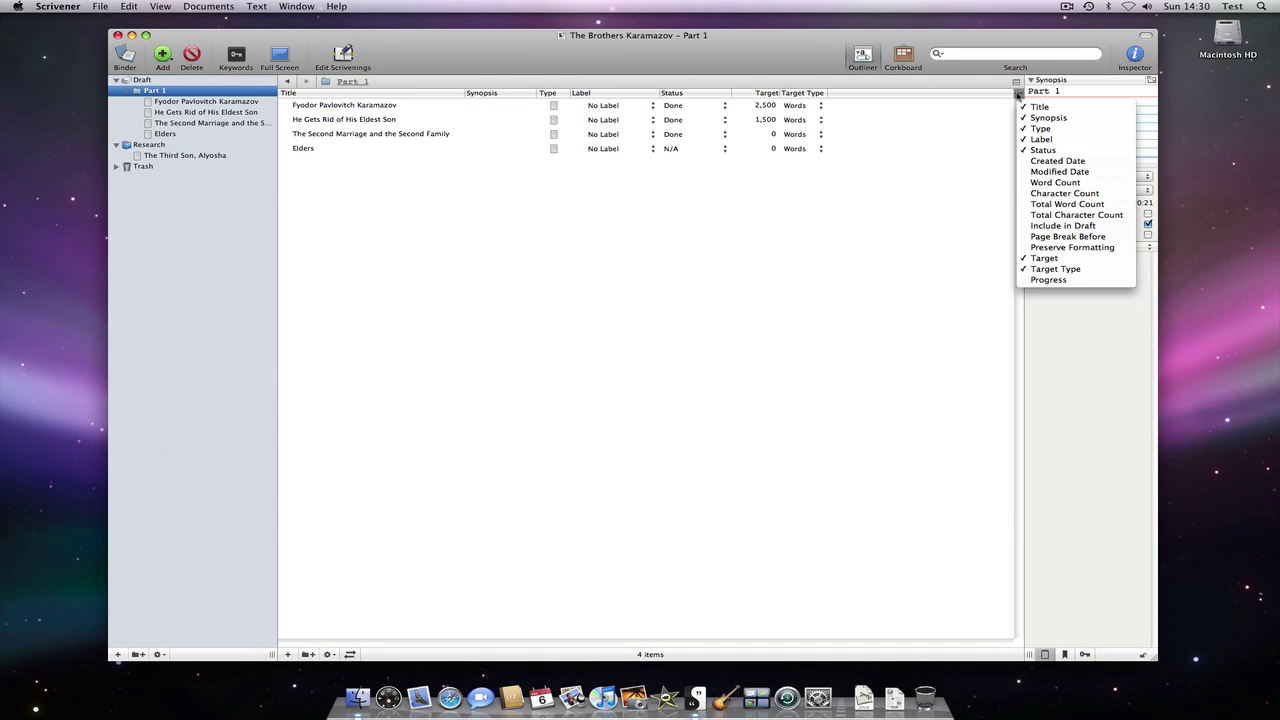
click(1027, 201)
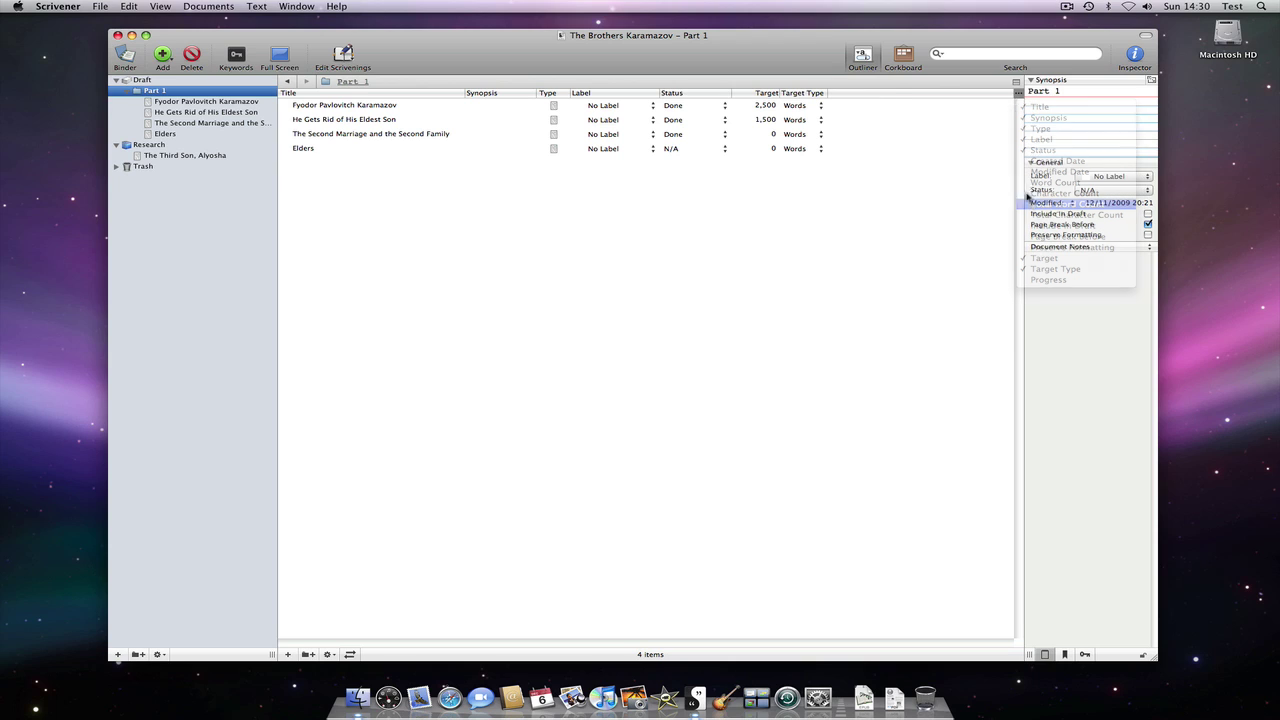
click(1018, 93)
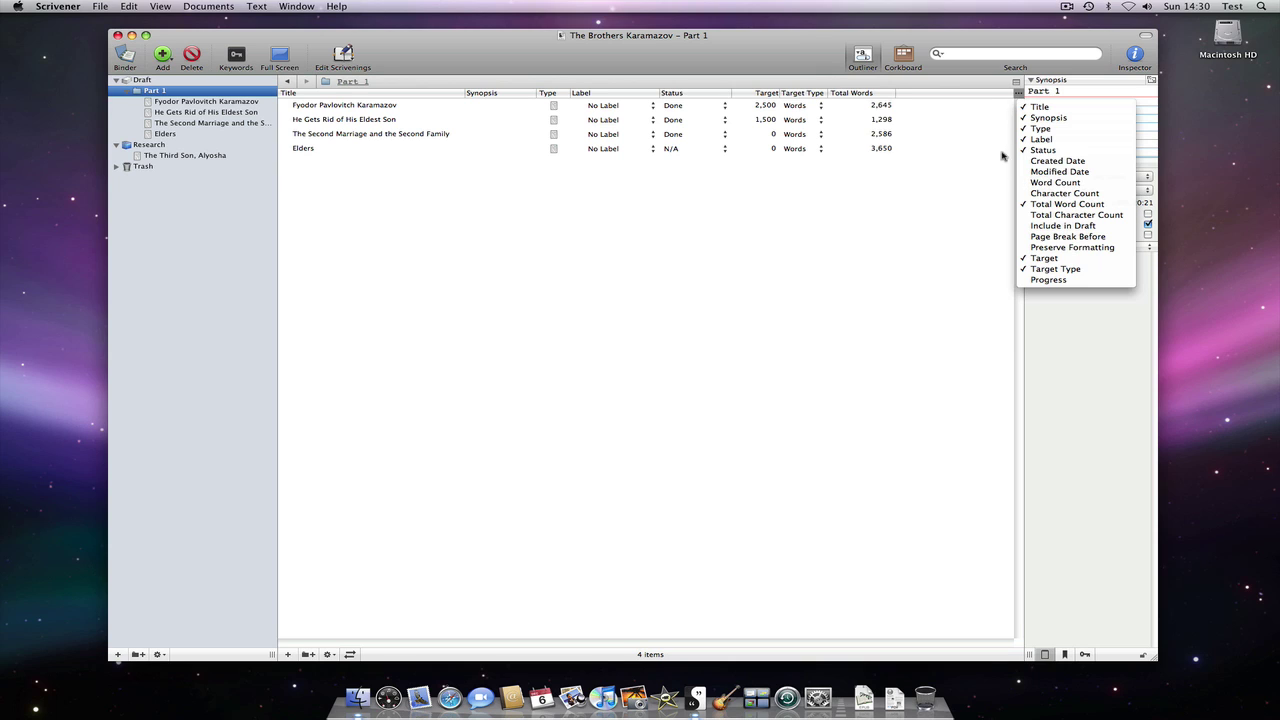
click(1034, 283)
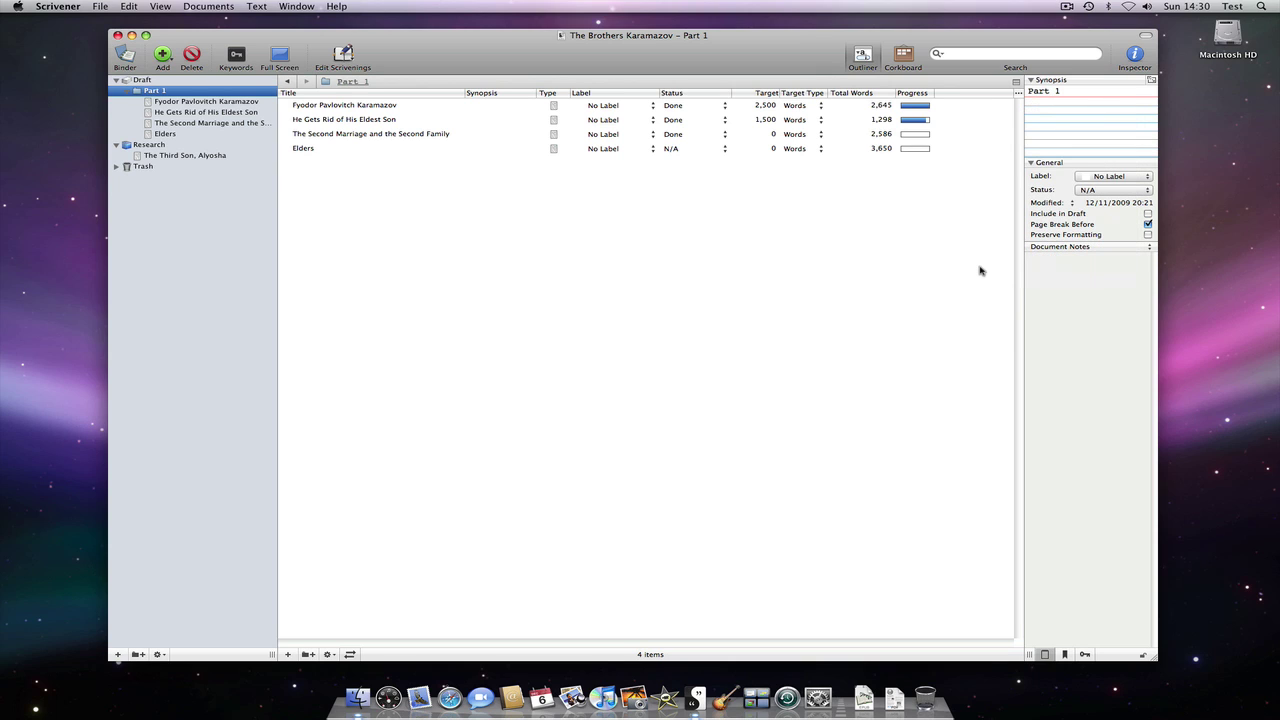